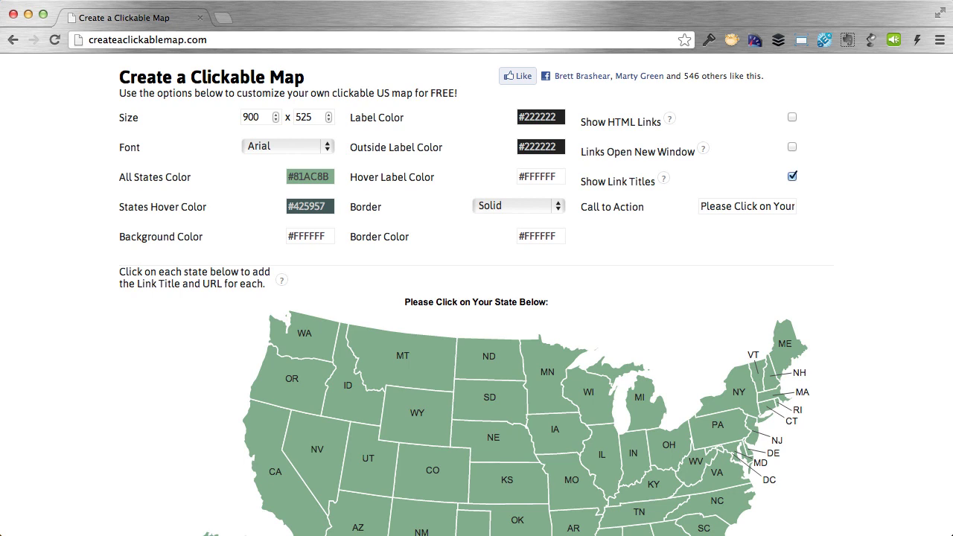
# Change the map width from 900 to 600 (600 x 350) and keep the font as Arial
pyautogui.click(251, 120)
pyautogui.press('Tab')
pyautogui.click(175, 141)
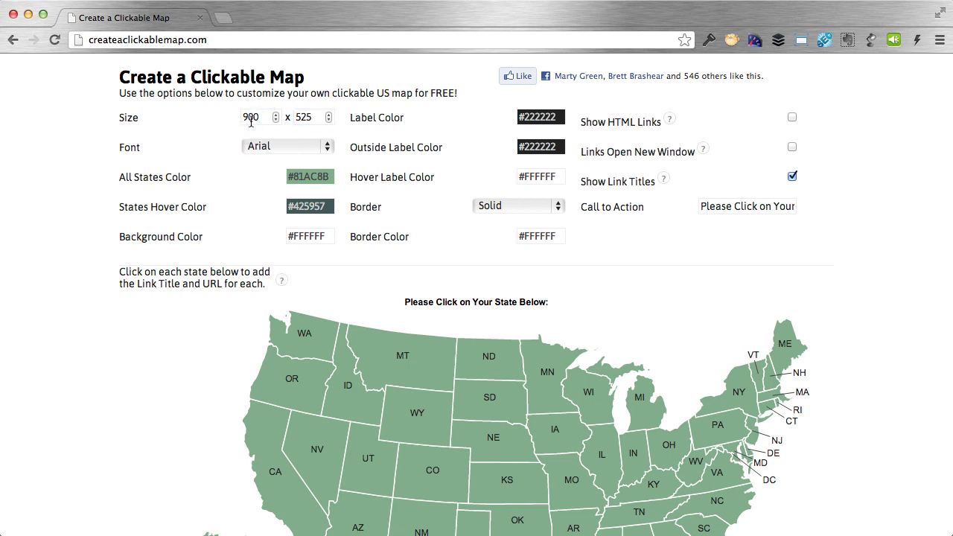
pyautogui.doubleClick(259, 120)
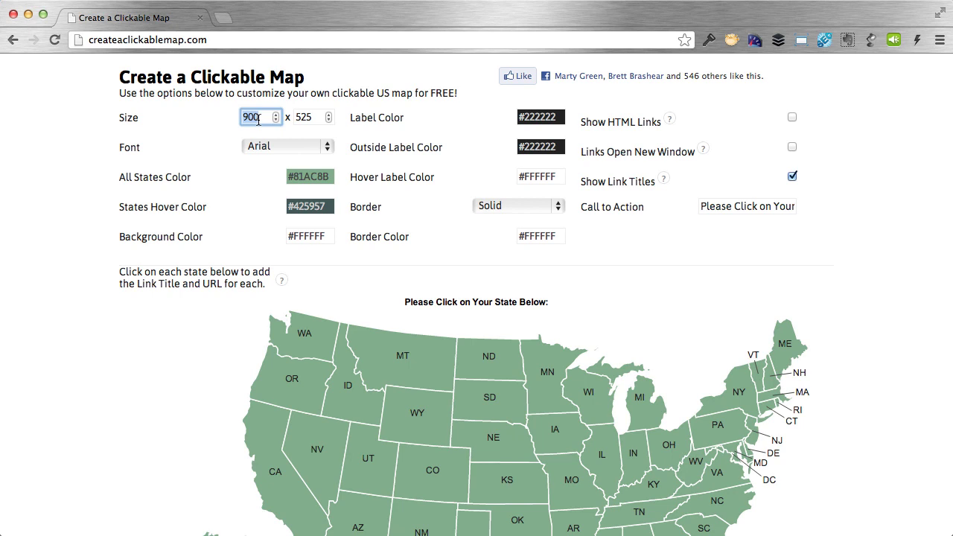
pyautogui.write('6')
pyautogui.click(180, 129)
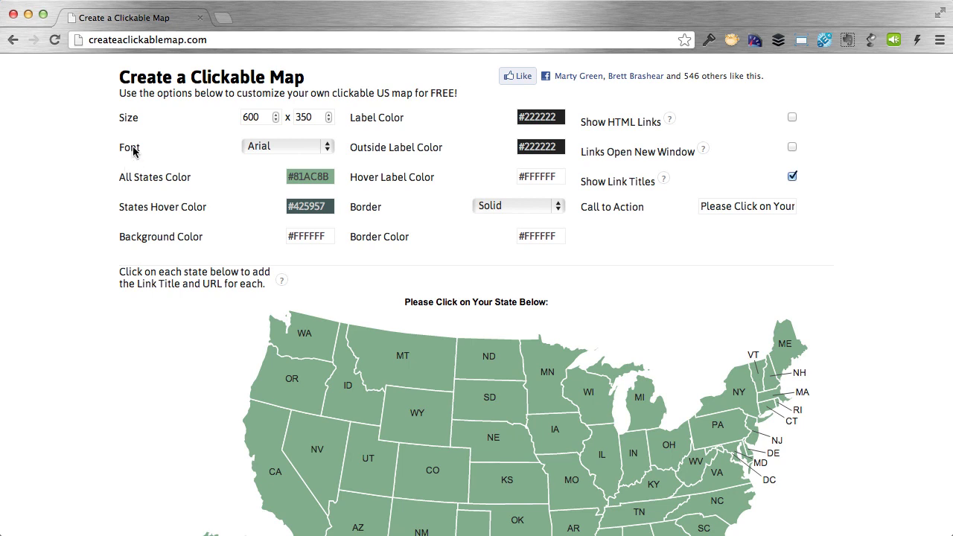
pyautogui.click(303, 153)
pyautogui.click(174, 156)
# Set the All States Color to bright red #CF1508
pyautogui.scroll(-3, 243, 188)
pyautogui.click(315, 93)
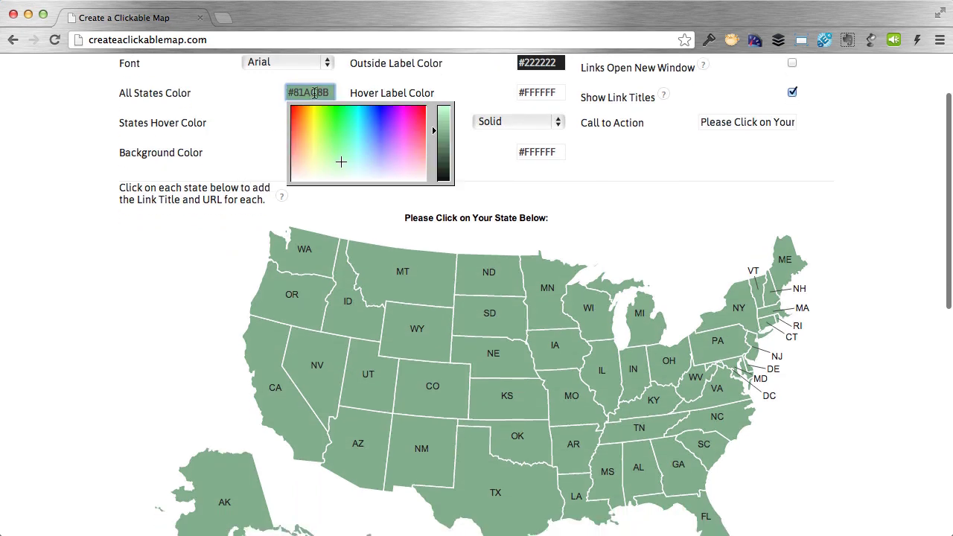
pyautogui.click(313, 130)
pyautogui.moveTo(313, 129); pyautogui.dragTo(294, 110)
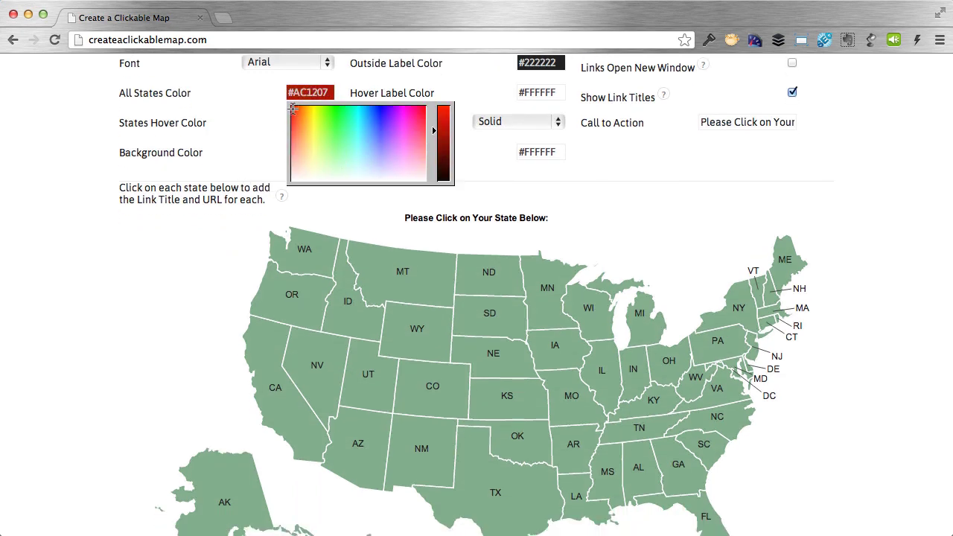
pyautogui.moveTo(435, 136); pyautogui.dragTo(436, 114)
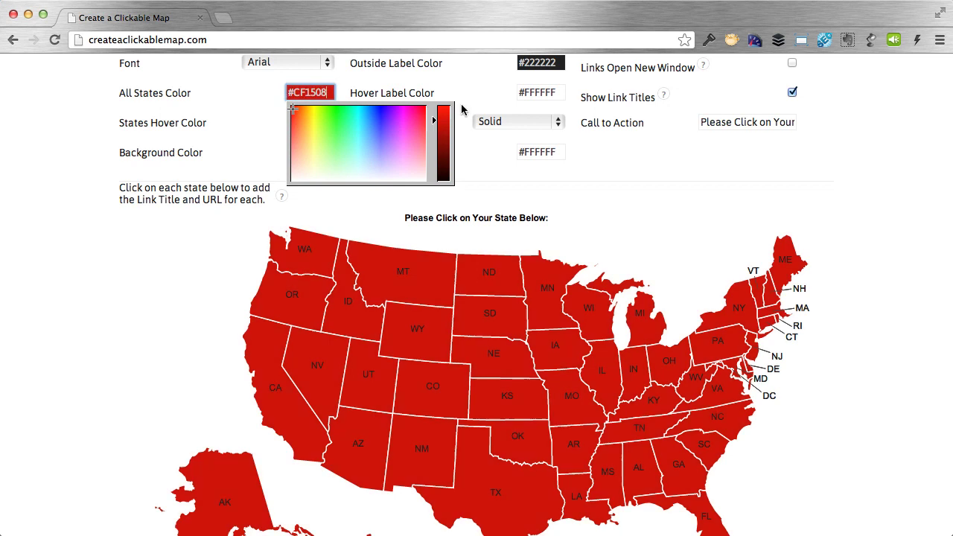
pyautogui.click(479, 97)
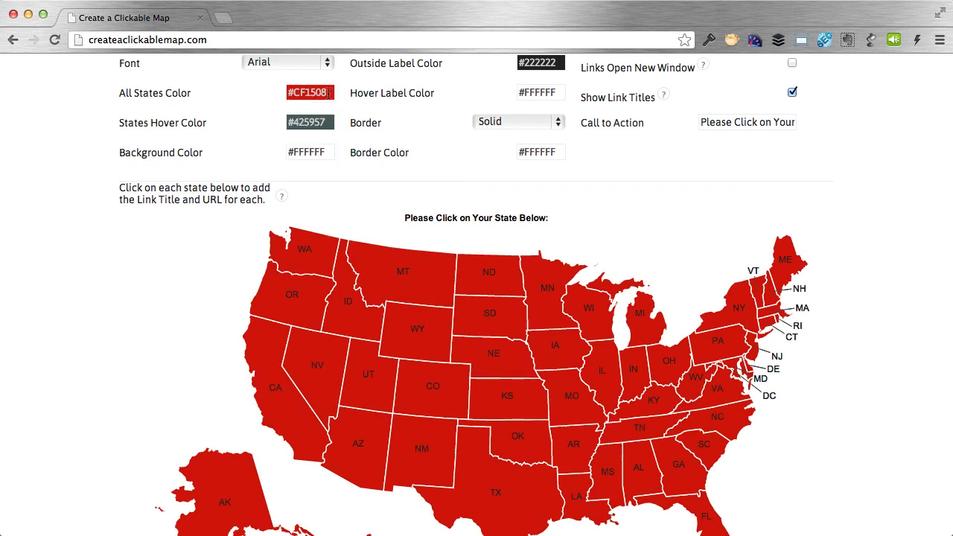
pyautogui.click(291, 92)
# Set the States Hover Color to cyan #05E5ED
pyautogui.click(339, 91)
pyautogui.scroll(-3, 254, 113)
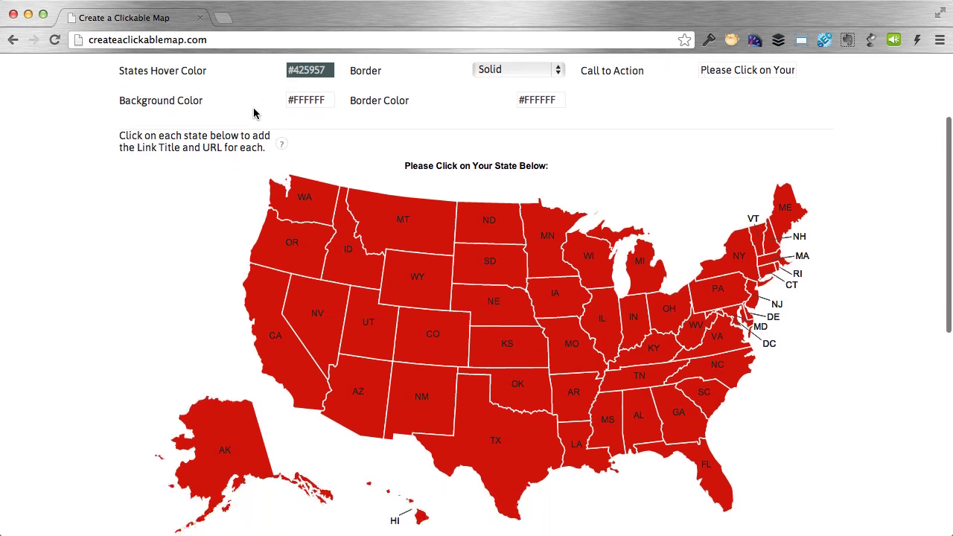
pyautogui.scroll(2, 254, 113)
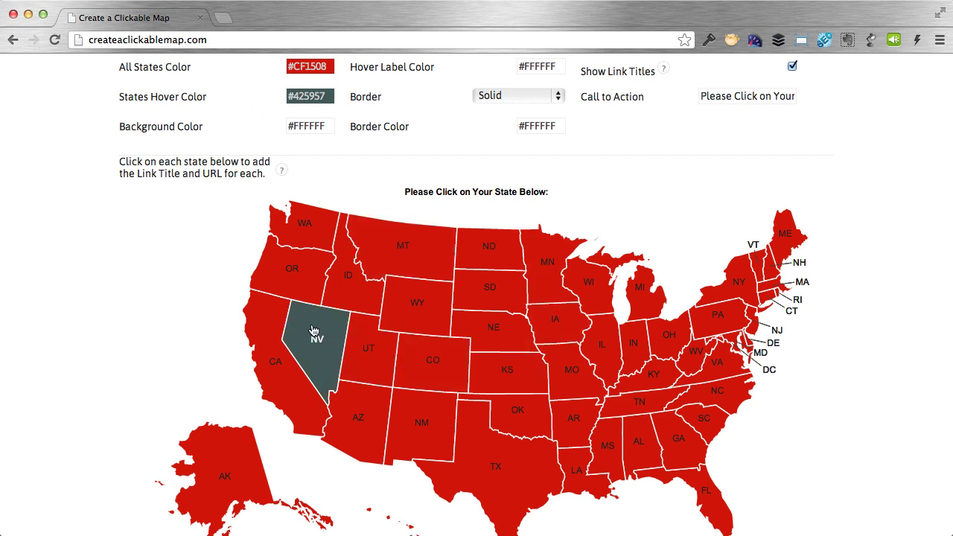
pyautogui.click(334, 91)
pyautogui.moveTo(355, 124); pyautogui.dragTo(359, 110)
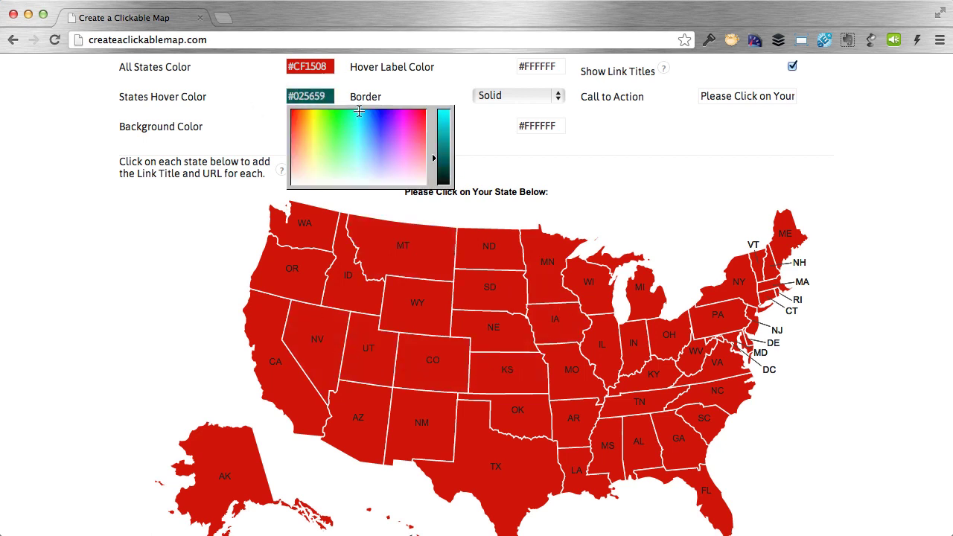
pyautogui.moveTo(439, 163); pyautogui.dragTo(438, 111)
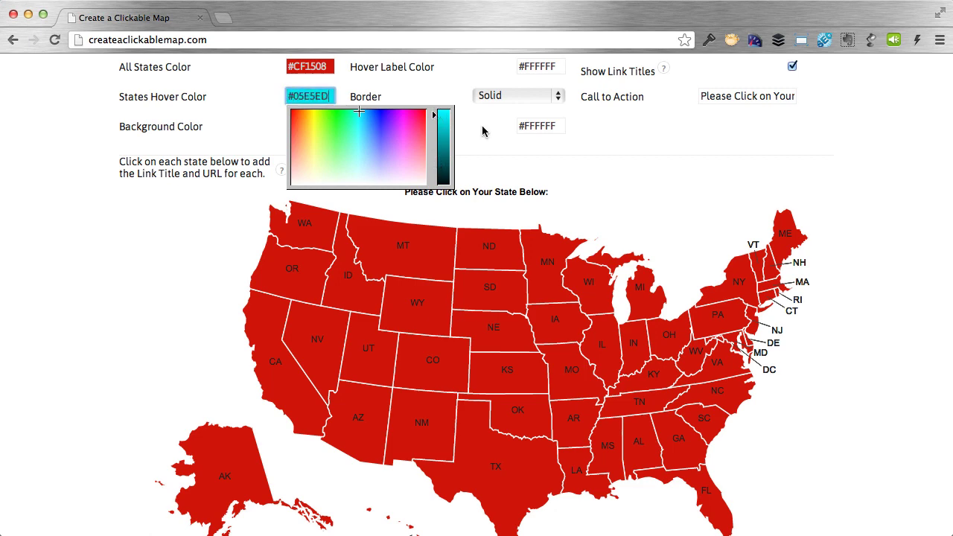
pyautogui.click(485, 133)
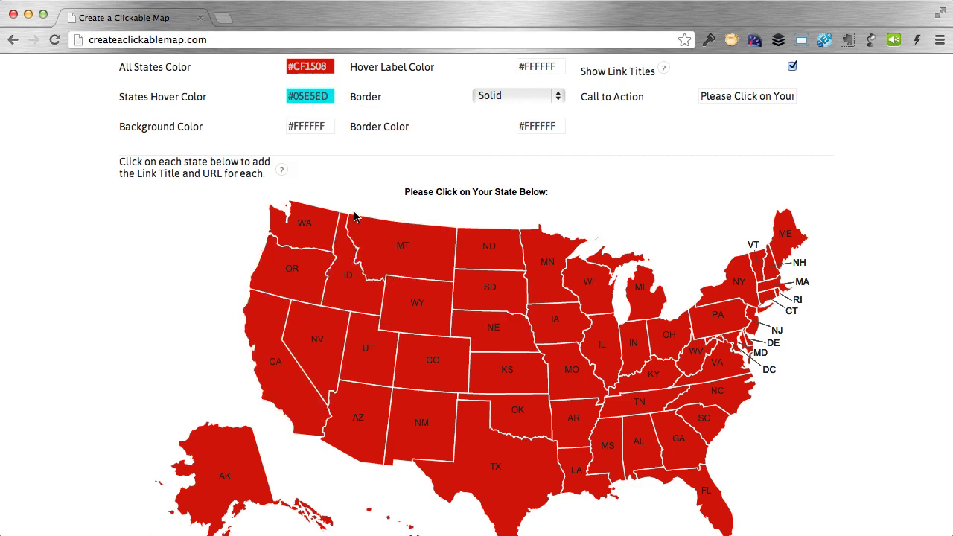
pyautogui.scroll(3, 368, 201)
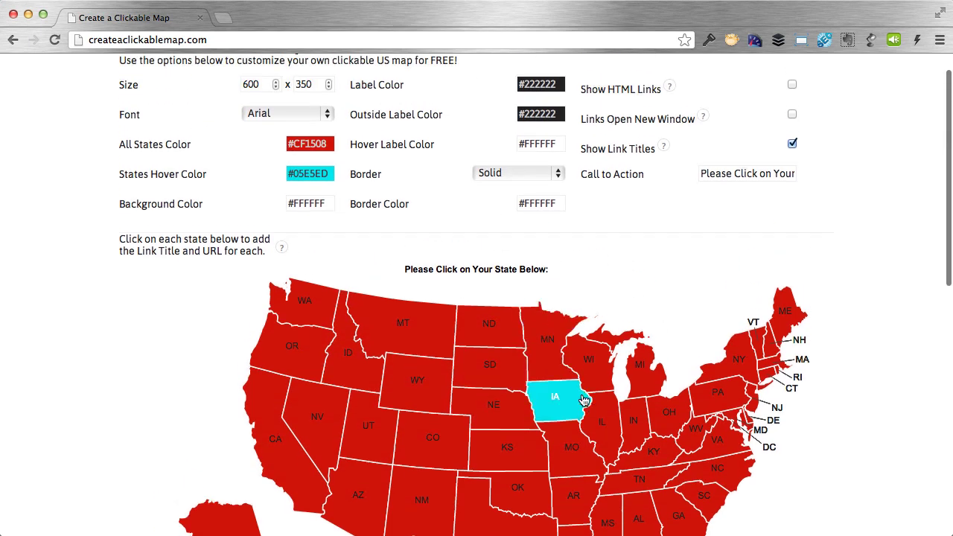
pyautogui.scroll(-3, 791, 408)
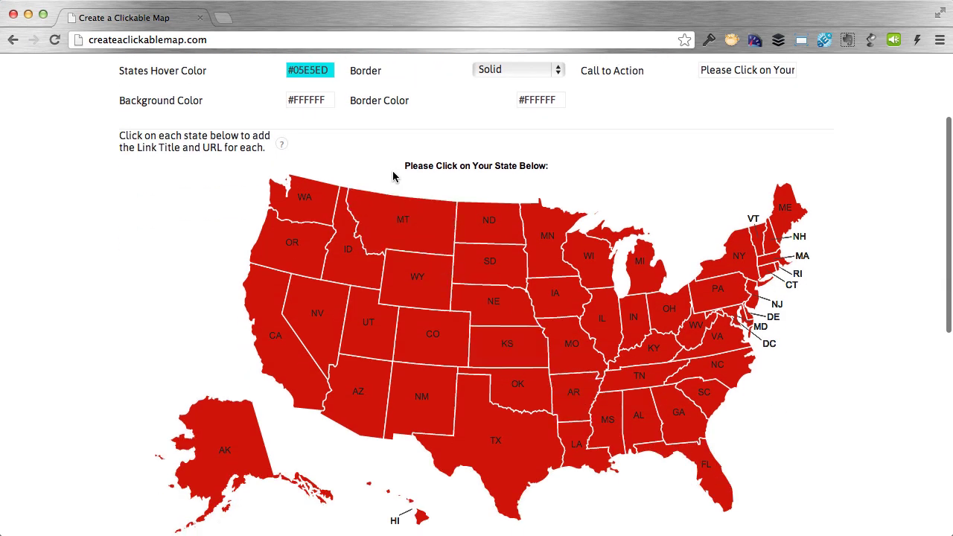
pyautogui.scroll(3, 393, 173)
pyautogui.click(310, 216)
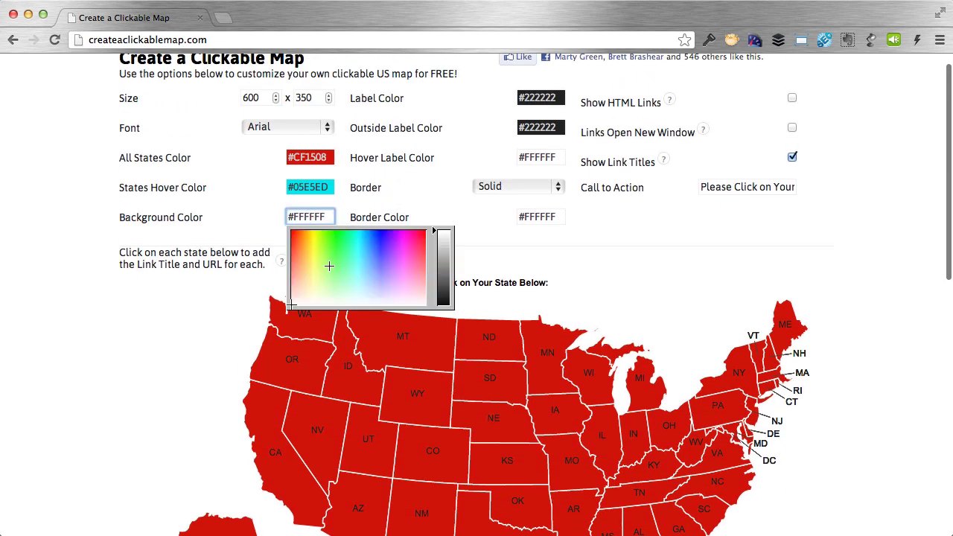
pyautogui.moveTo(291, 305); pyautogui.dragTo(314, 236)
pyautogui.click(481, 250)
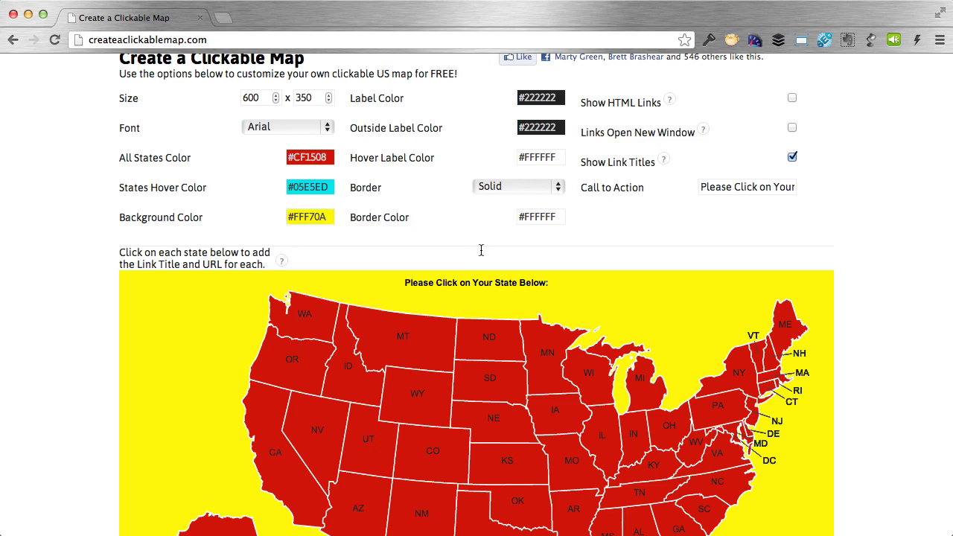
pyautogui.scroll(-5, 903, 421)
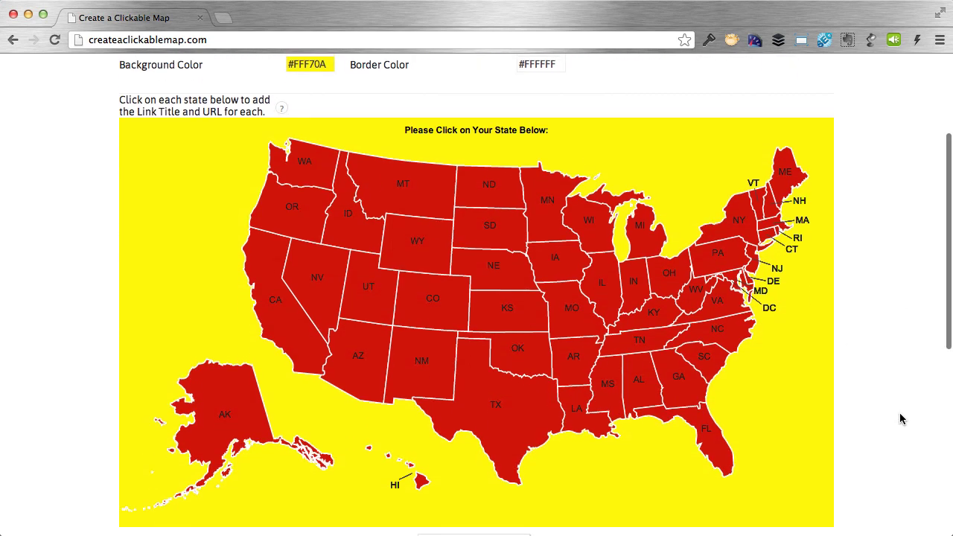
pyautogui.scroll(2, 901, 419)
pyautogui.scroll(3, 901, 420)
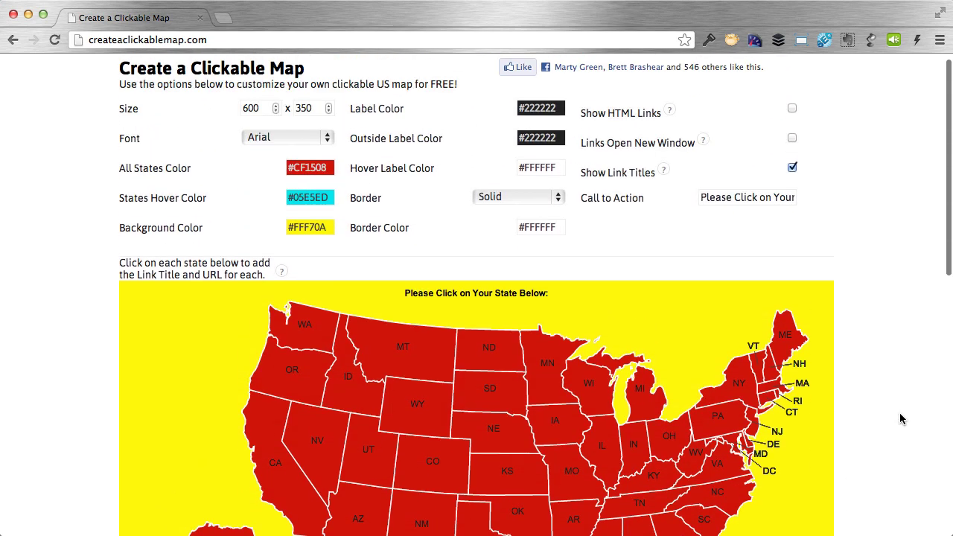
pyautogui.click(314, 226)
pyautogui.click(301, 245)
pyautogui.click(235, 235)
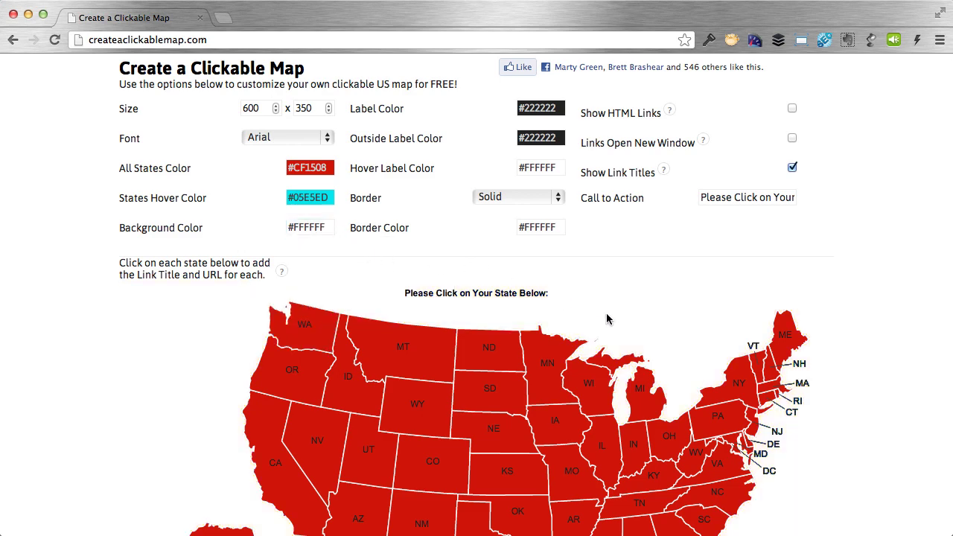
pyautogui.scroll(-1, 607, 314)
pyautogui.scroll(1, 608, 318)
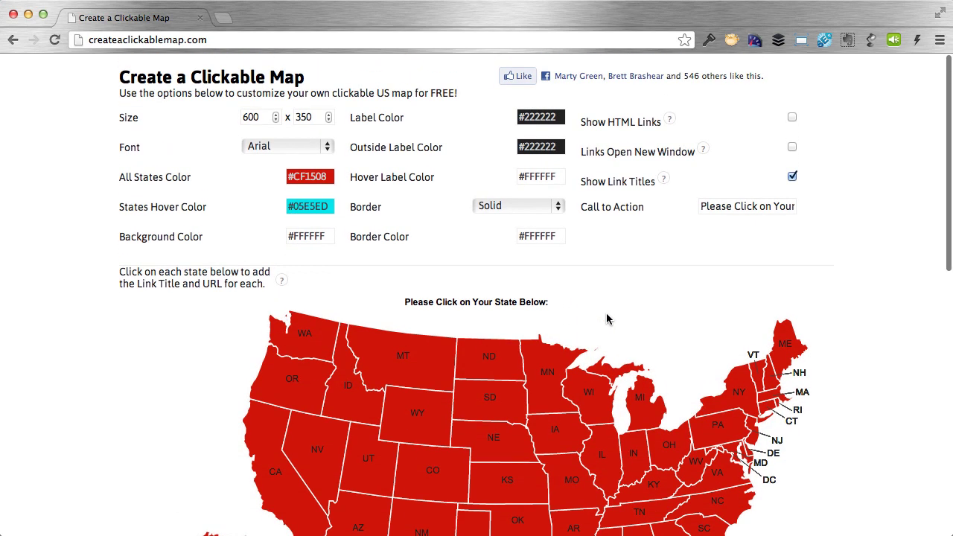
pyautogui.scroll(1, 877, 332)
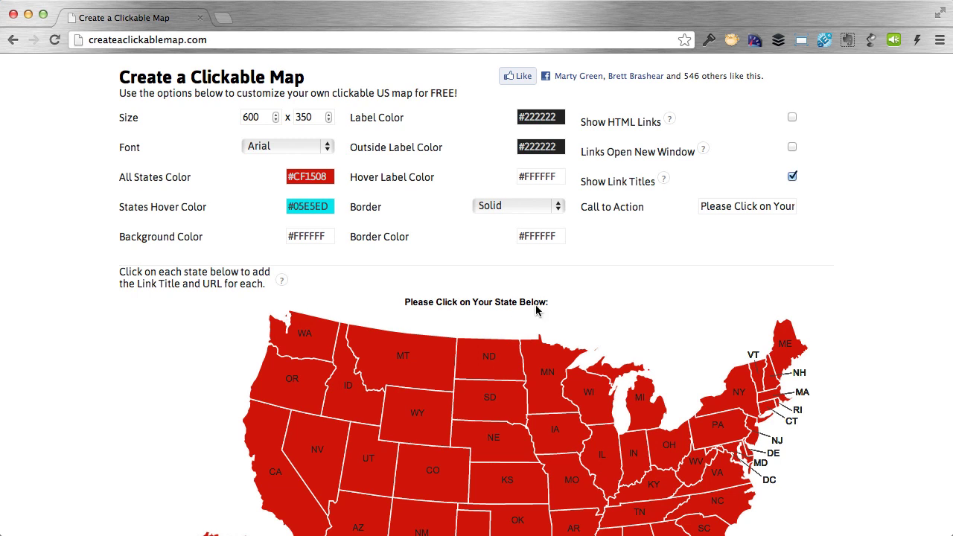
# Set the Label Color to light grey #F0F0F0 and scroll to check the pale abbreviations
pyautogui.click(542, 117)
pyautogui.click(612, 134)
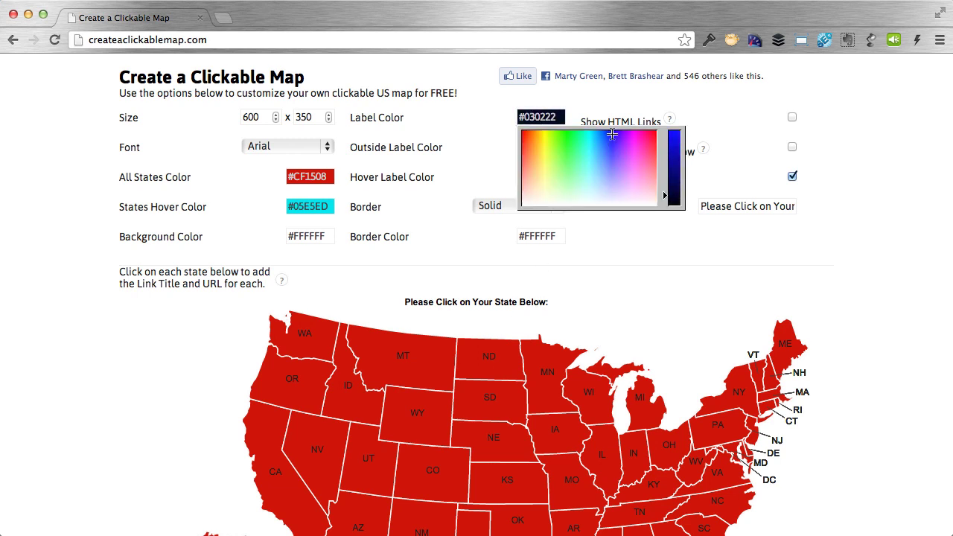
pyautogui.moveTo(612, 134)
pyautogui.mouseDown()
pyautogui.moveTo(623, 140)
pyautogui.moveTo(570, 146)
pyautogui.moveTo(549, 136)
pyautogui.moveTo(549, 174)
pyautogui.moveTo(502, 207)
pyautogui.moveTo(522, 194)
pyautogui.moveTo(523, 205)
pyautogui.mouseUp()
pyautogui.moveTo(666, 198); pyautogui.dragTo(671, 134)
pyautogui.click(489, 176)
pyautogui.scroll(-1, 681, 301)
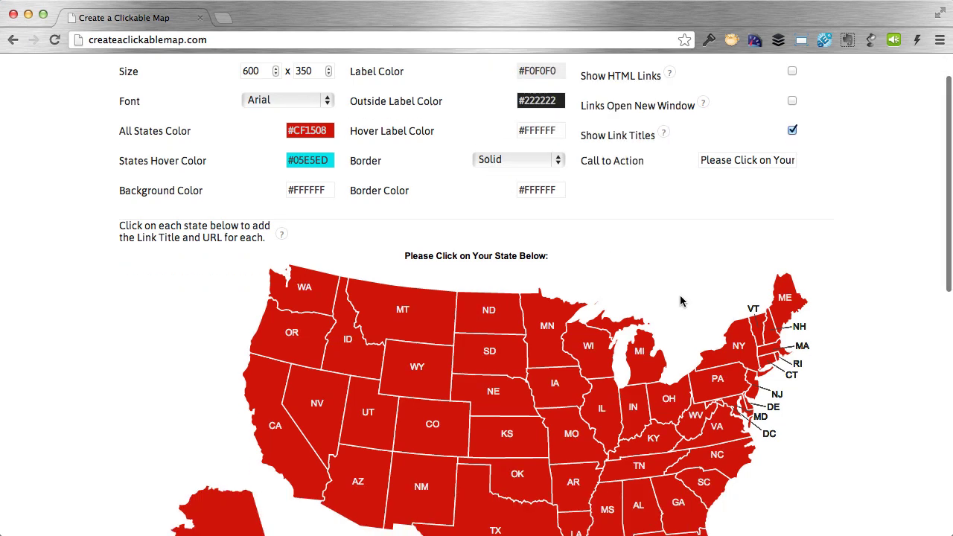
pyautogui.scroll(-3, 849, 276)
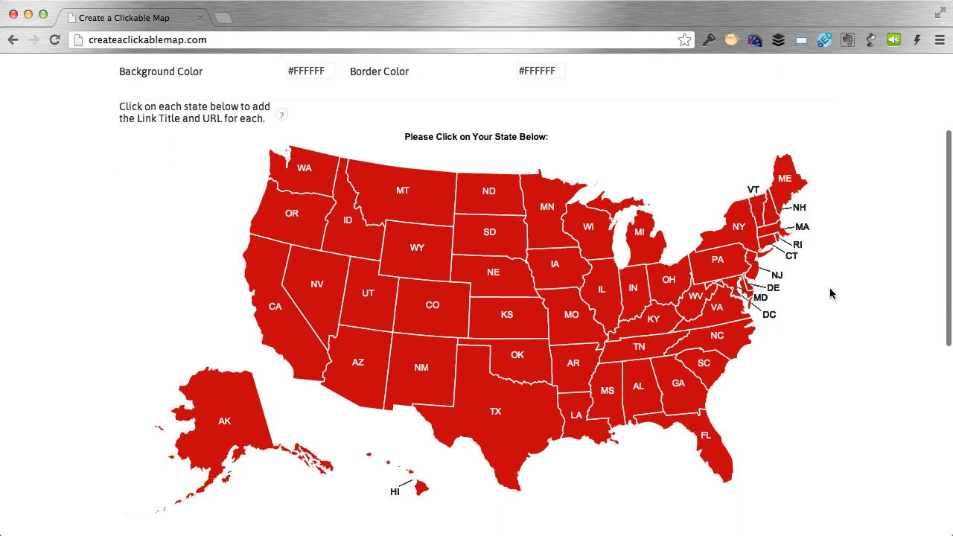
pyautogui.scroll(-1, 832, 294)
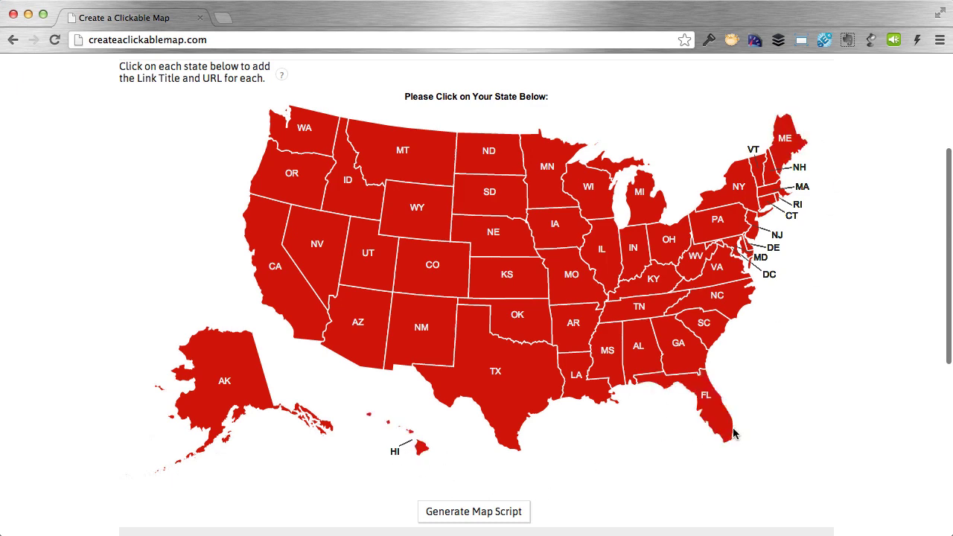
pyautogui.scroll(5, 736, 437)
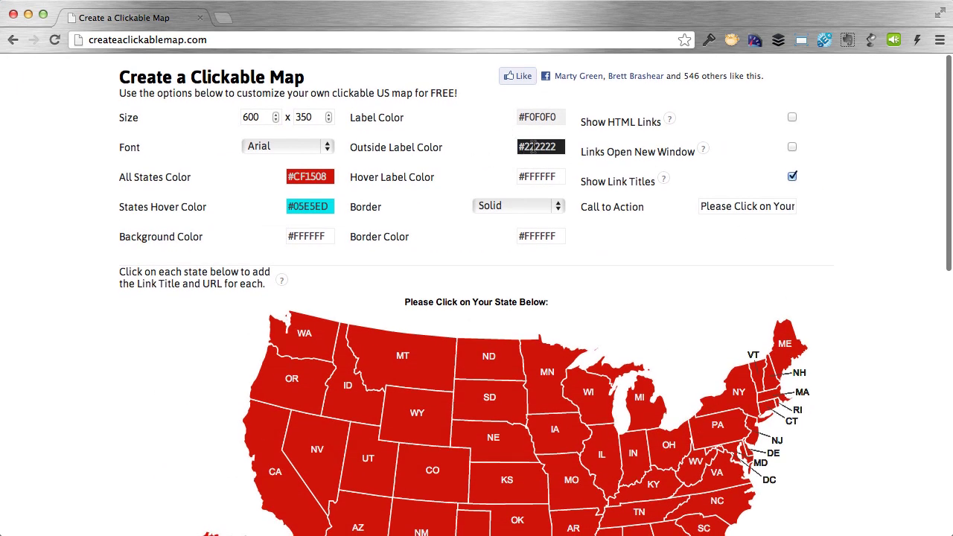
pyautogui.moveTo(350, 148); pyautogui.dragTo(438, 148)
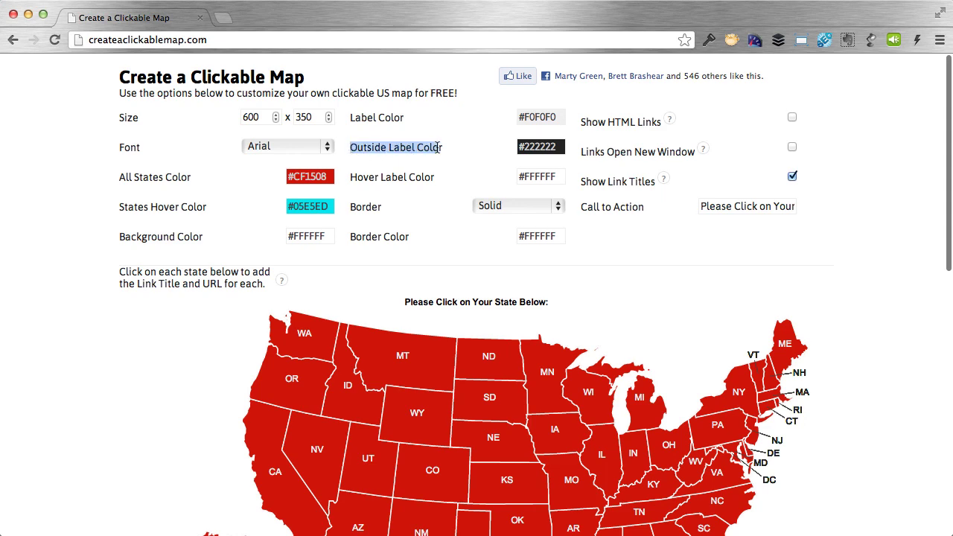
pyautogui.click(477, 158)
pyautogui.scroll(-1, 473, 172)
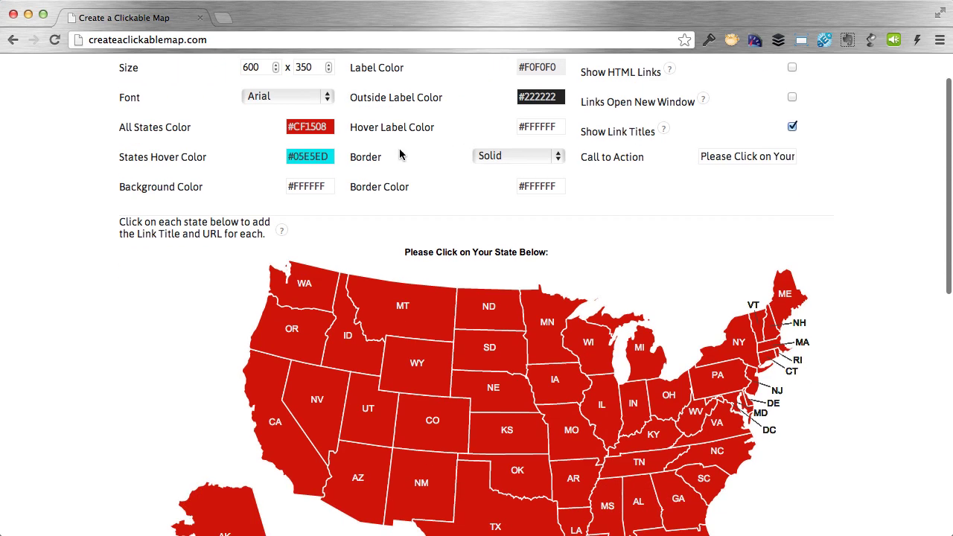
pyautogui.scroll(-1, 401, 151)
pyautogui.moveTo(352, 134); pyautogui.dragTo(436, 131)
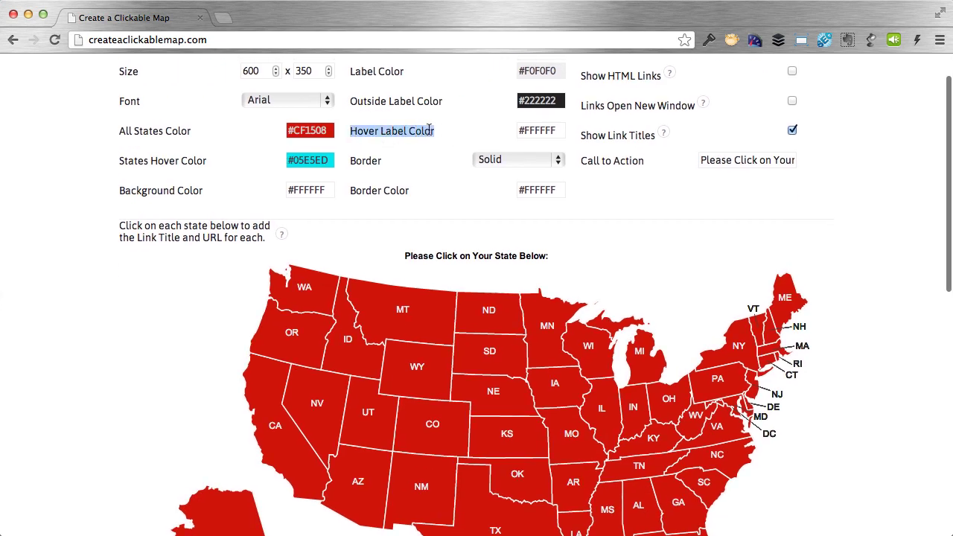
pyautogui.click(489, 131)
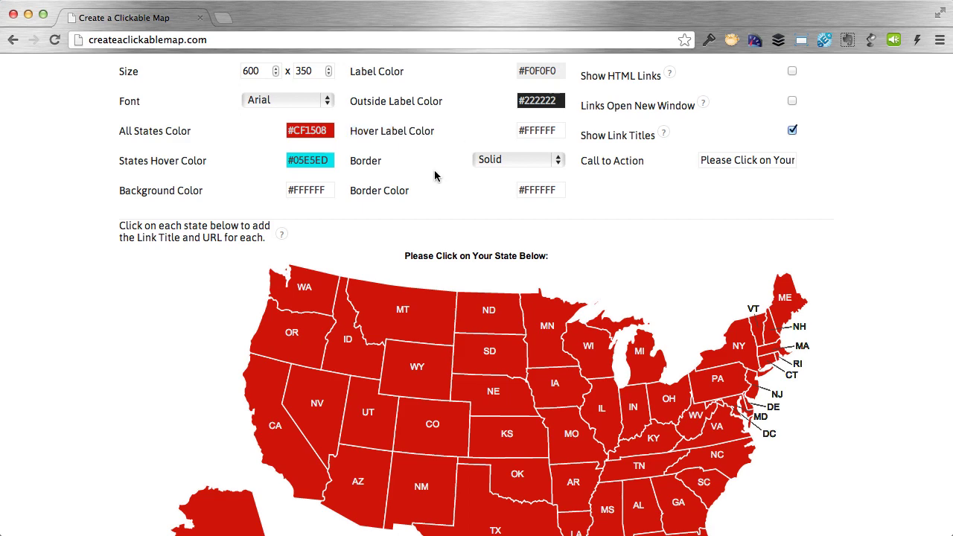
pyautogui.scroll(-2, 436, 175)
pyautogui.scroll(-1, 436, 176)
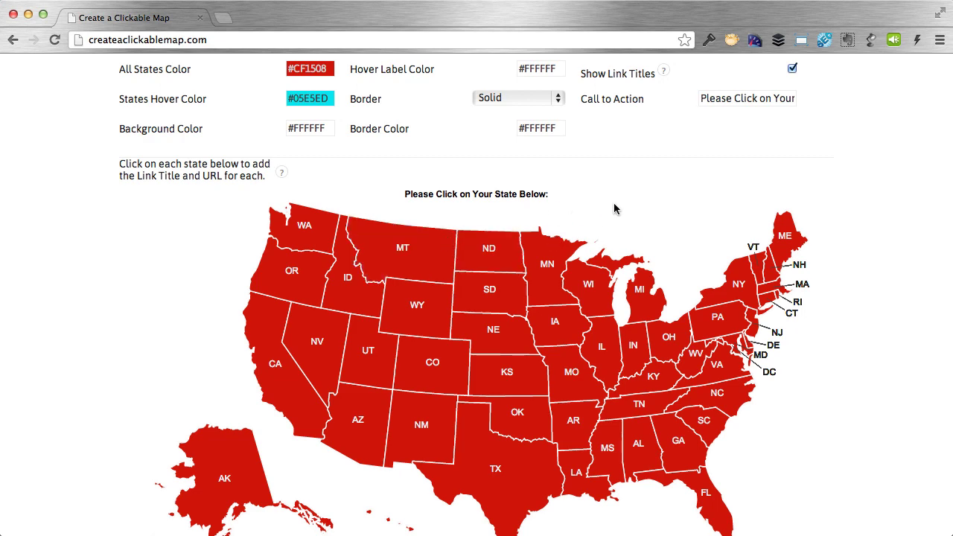
pyautogui.scroll(3, 614, 205)
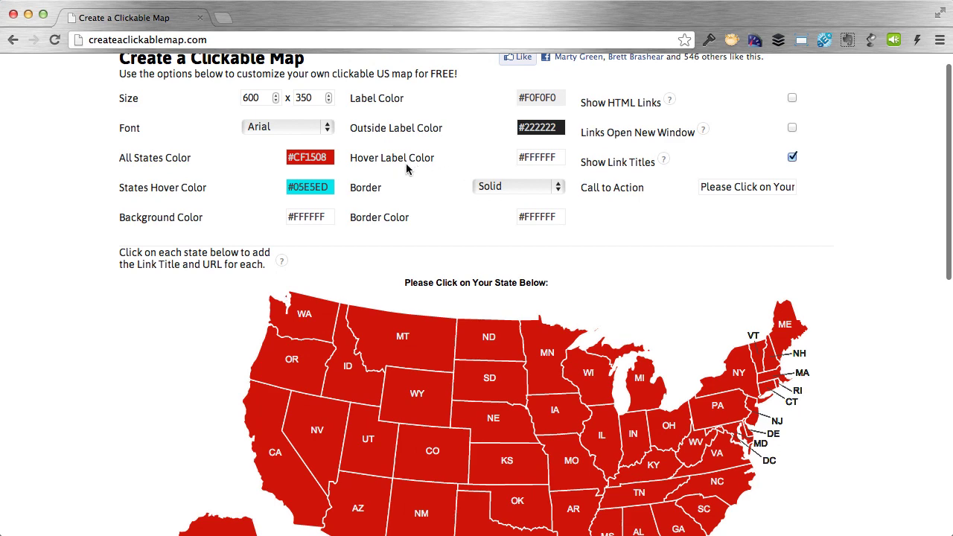
pyautogui.scroll(-3, 594, 211)
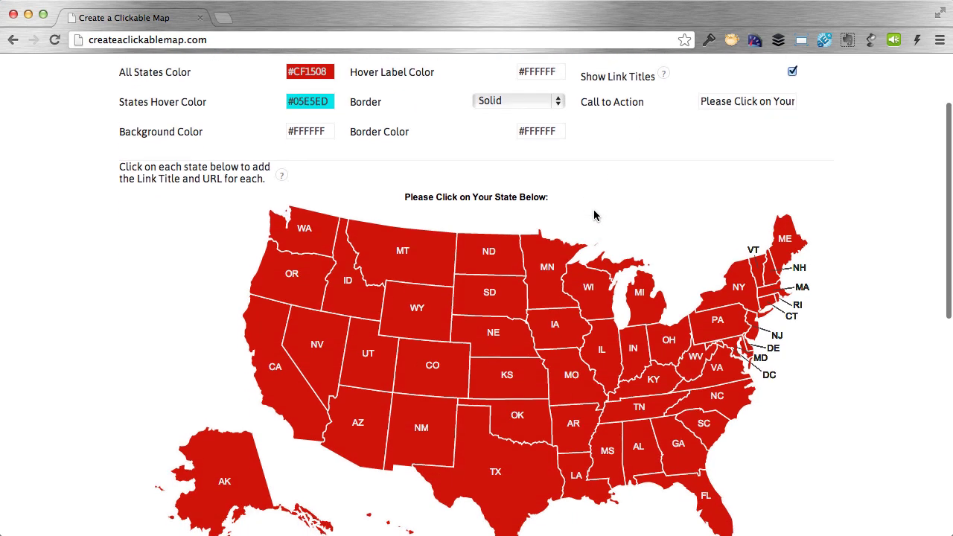
# Make the state borders dashed with yellow #FFFF30 colour
pyautogui.click(498, 105)
pyautogui.click(498, 113)
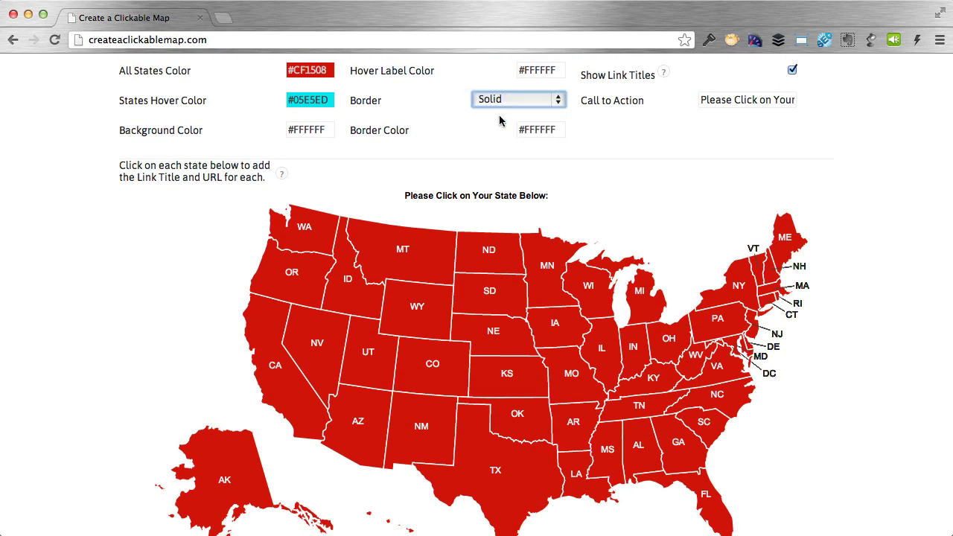
pyautogui.click(538, 129)
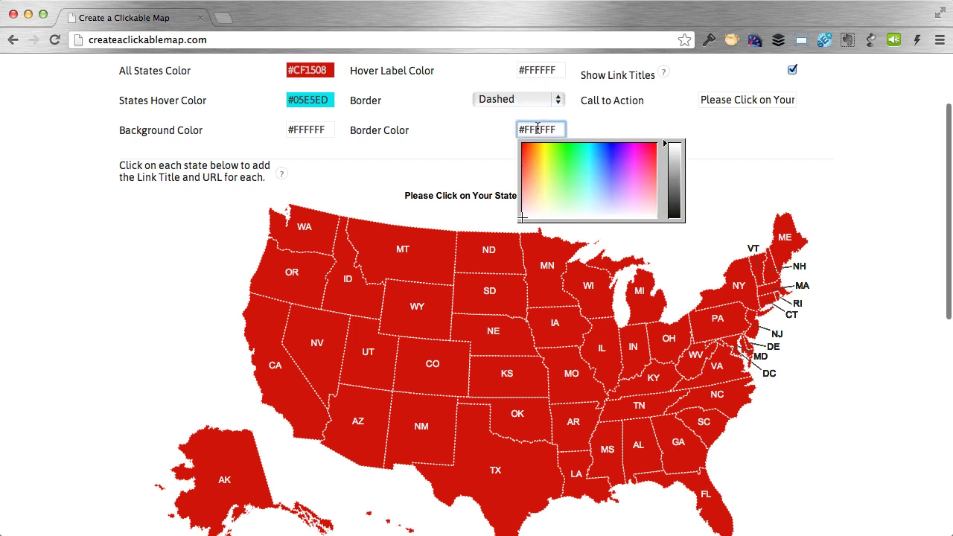
pyautogui.click(544, 158)
pyautogui.click(599, 123)
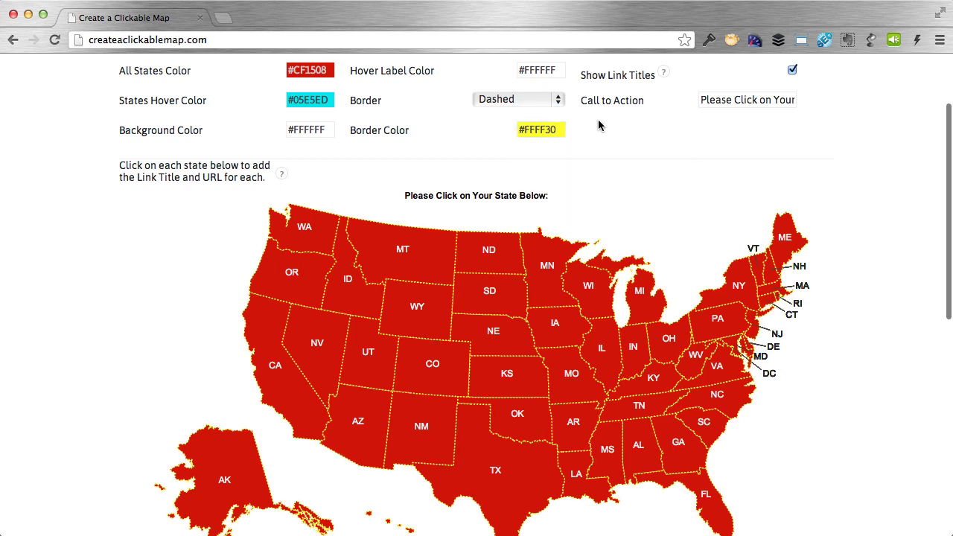
pyautogui.scroll(3, 834, 296)
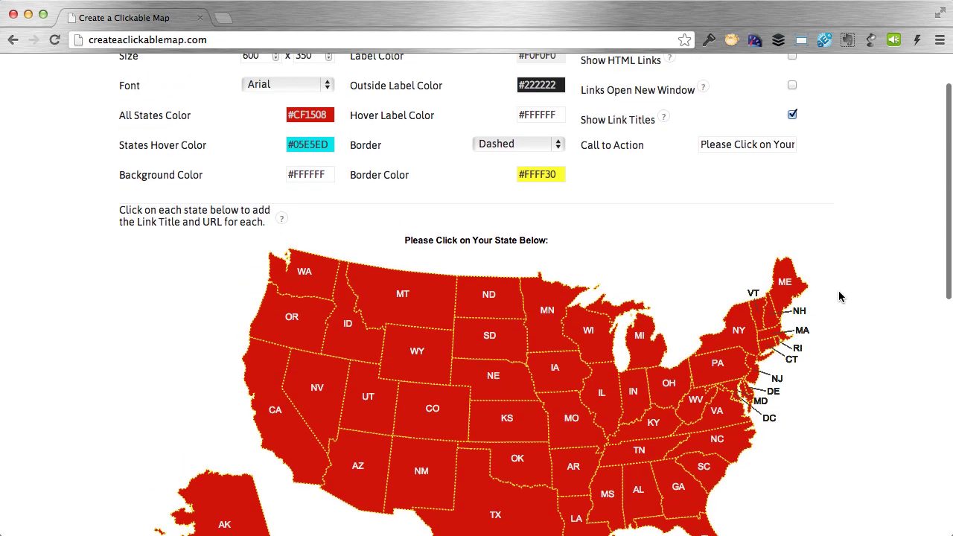
pyautogui.click(537, 210)
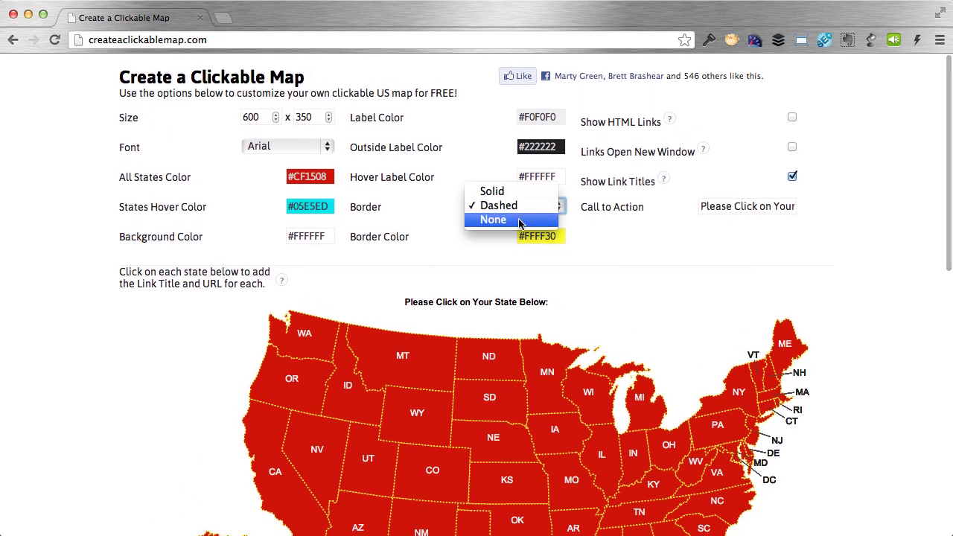
pyautogui.click(696, 273)
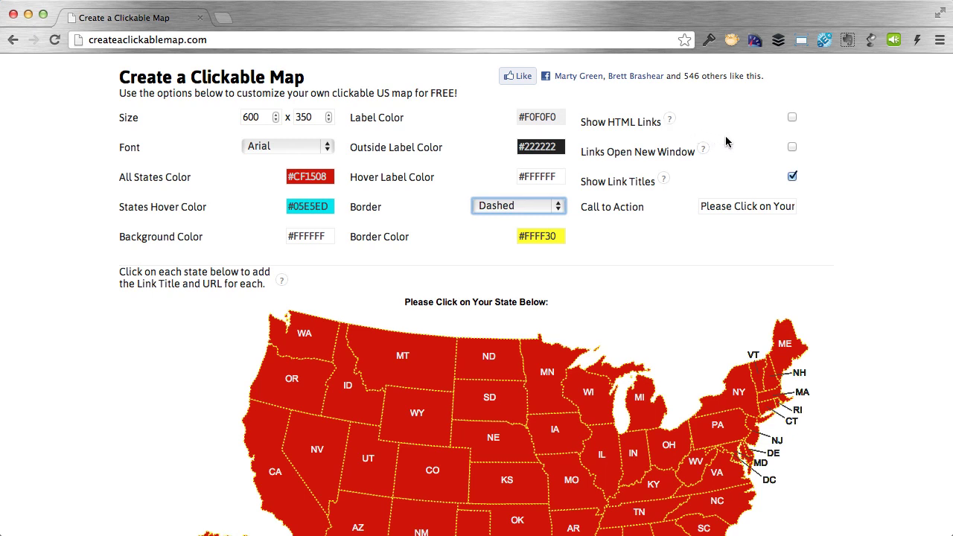
# Turn on Show HTML Links
pyautogui.moveTo(671, 122)
pyautogui.click(732, 144)
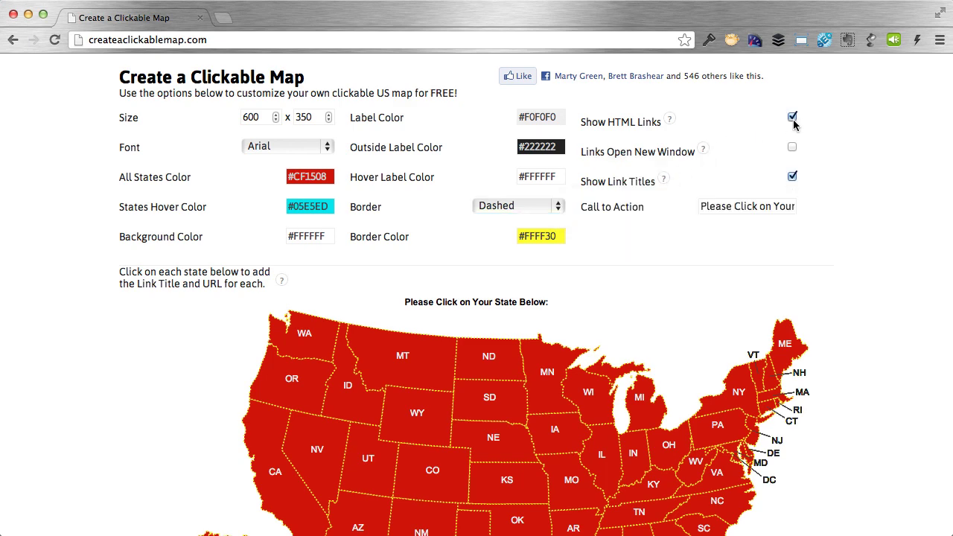
pyautogui.scroll(-4, 861, 171)
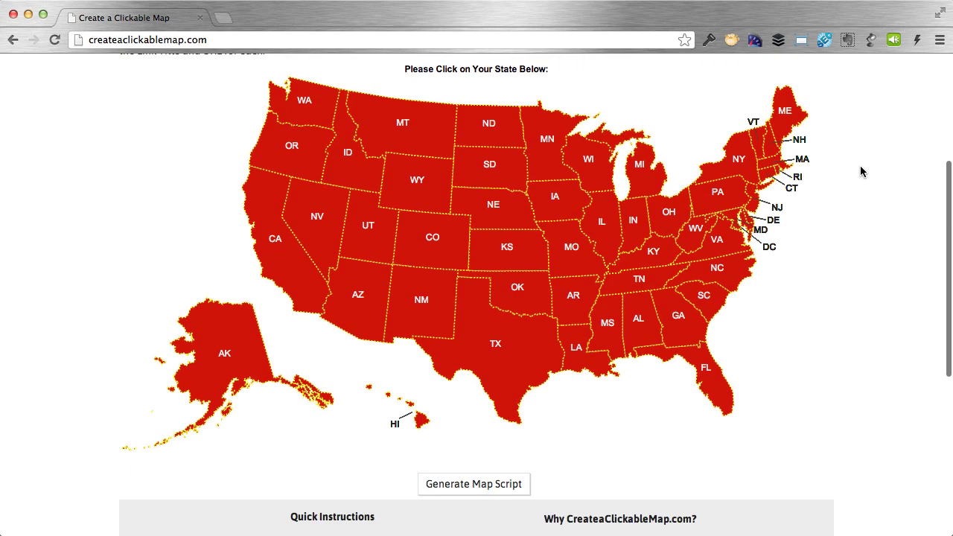
pyautogui.click(506, 483)
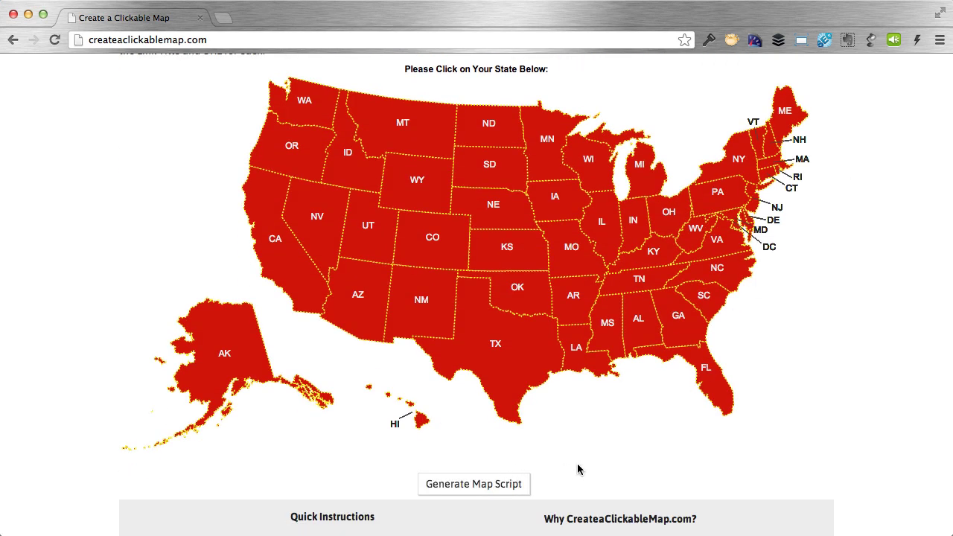
pyautogui.scroll(-2, 640, 469)
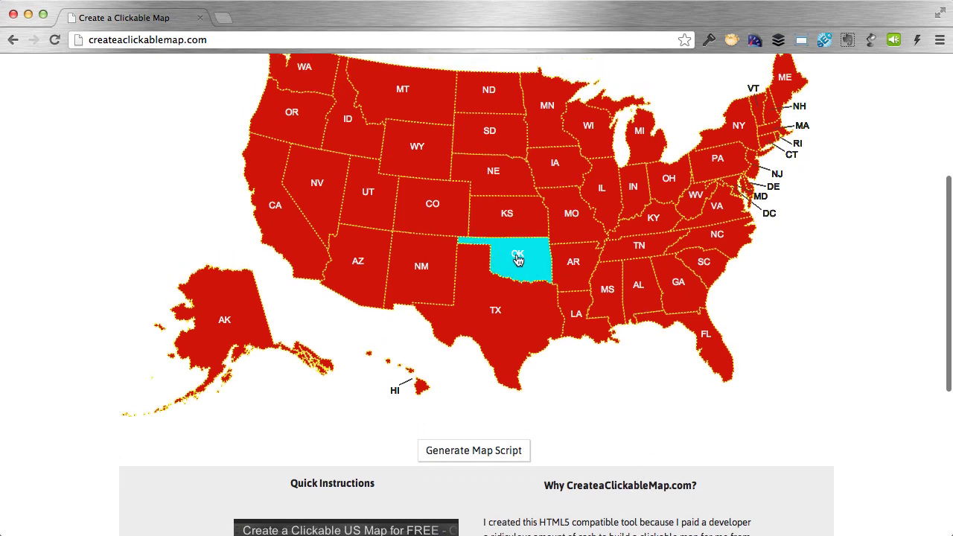
pyautogui.scroll(-2, 824, 301)
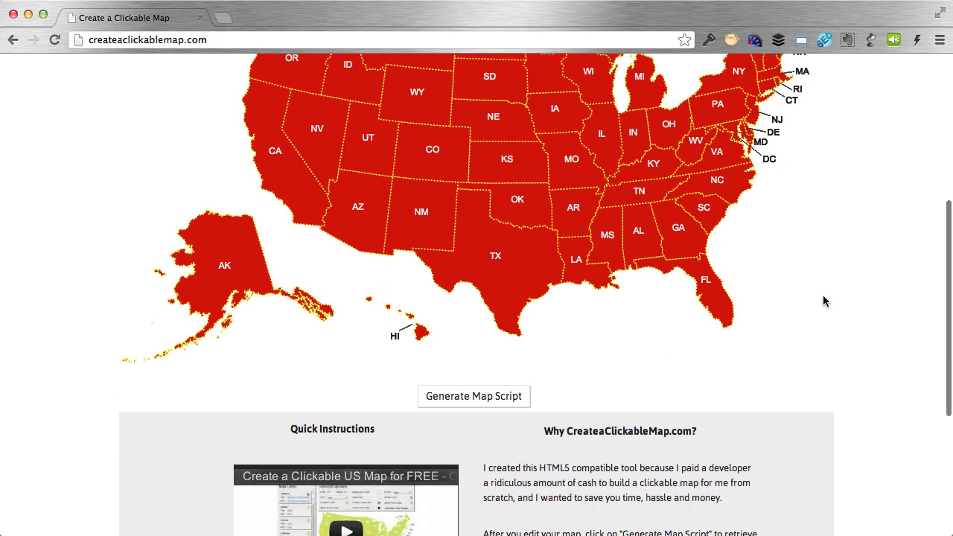
pyautogui.scroll(-5, 824, 300)
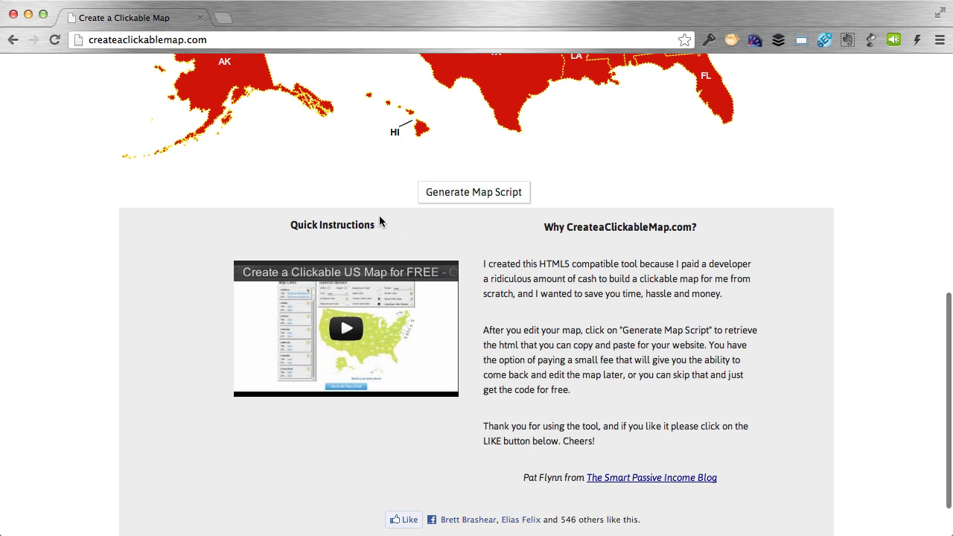
pyautogui.scroll(5, 581, 210)
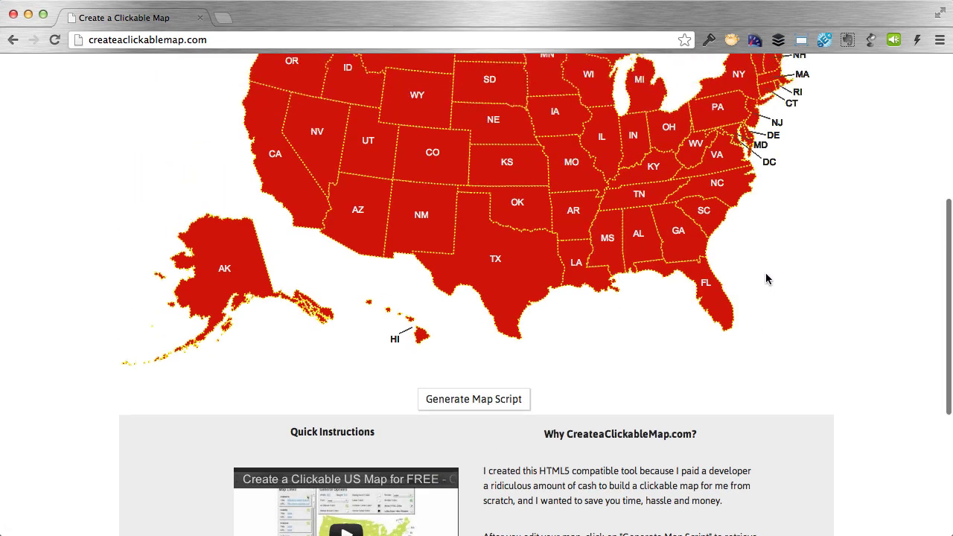
pyautogui.scroll(2, 826, 274)
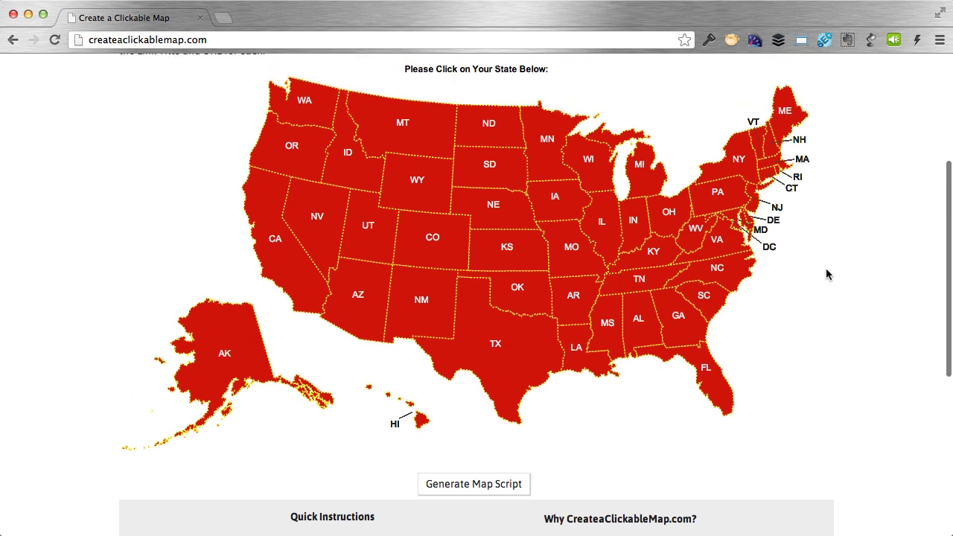
pyautogui.scroll(-1, 827, 274)
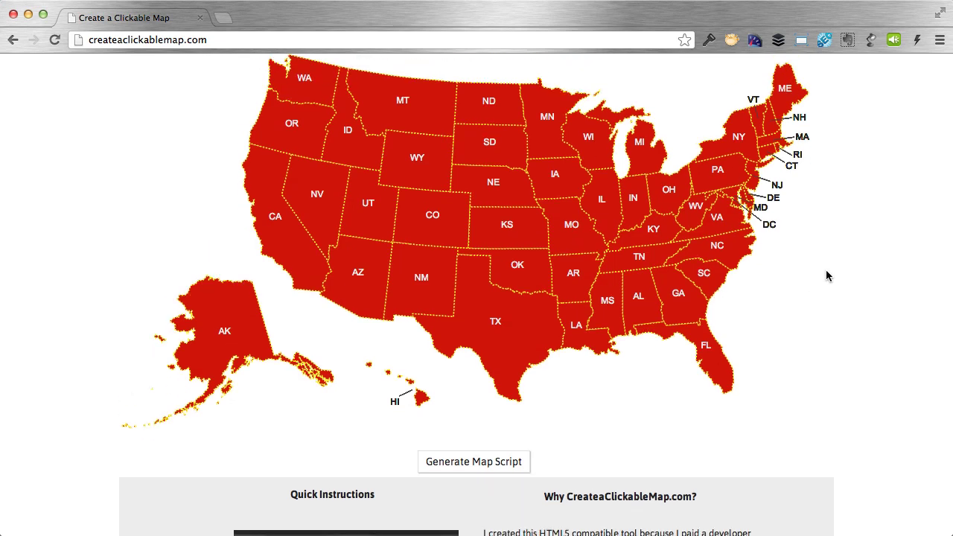
pyautogui.scroll(6, 887, 305)
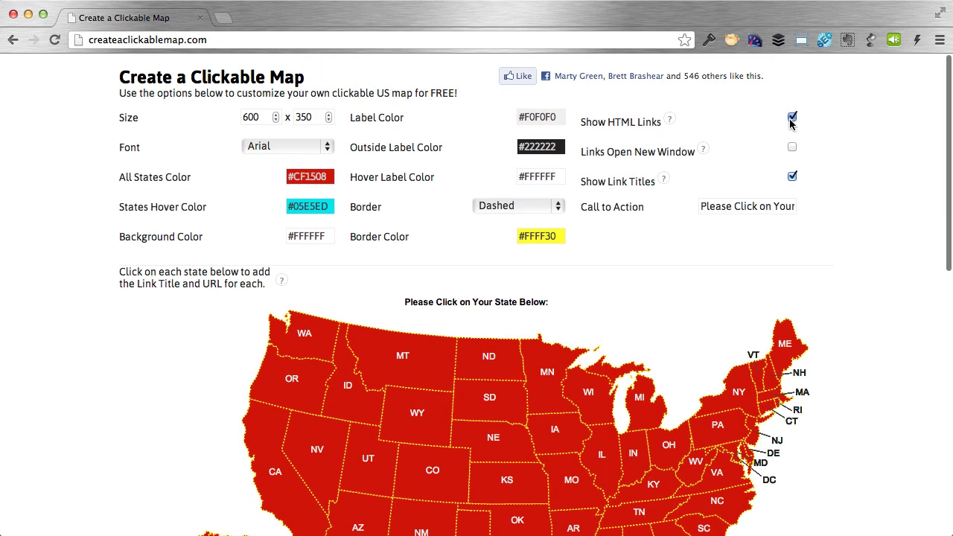
# Turn off Show HTML Links and leave Links Open New Window unchecked
pyautogui.click(791, 119)
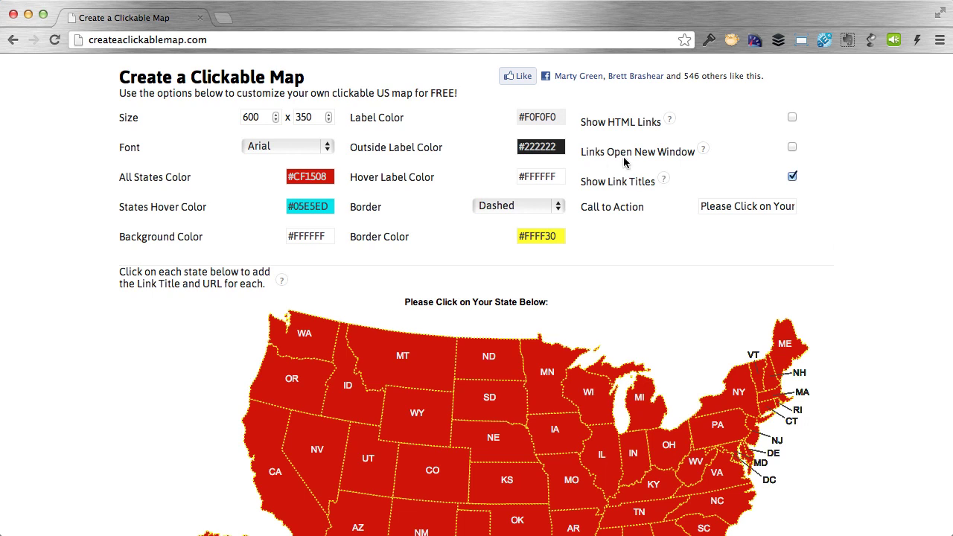
pyautogui.click(793, 148)
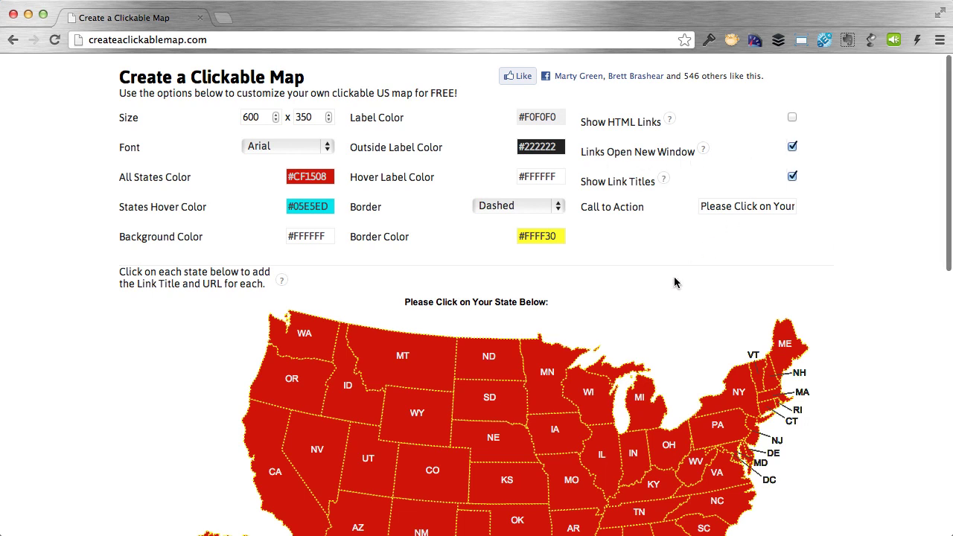
pyautogui.scroll(-1, 551, 406)
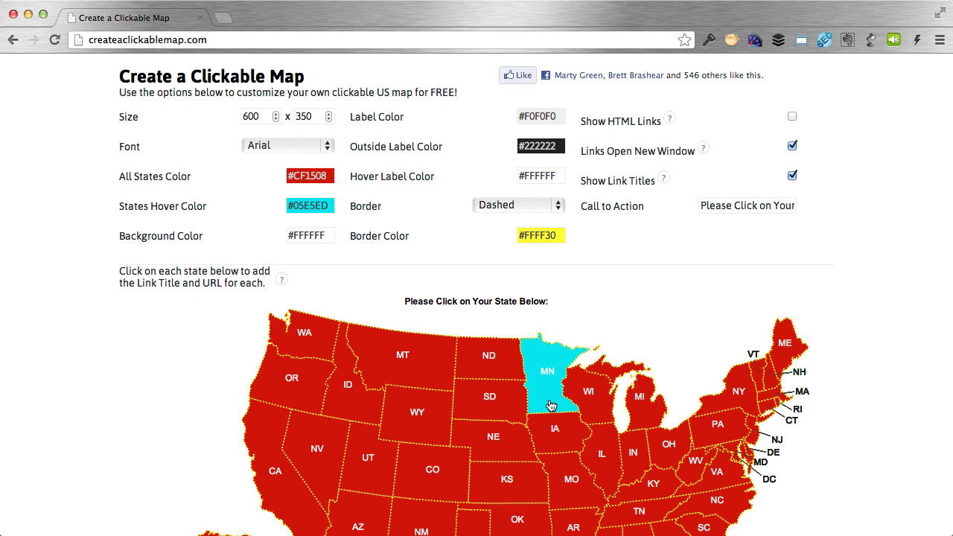
pyautogui.click(792, 147)
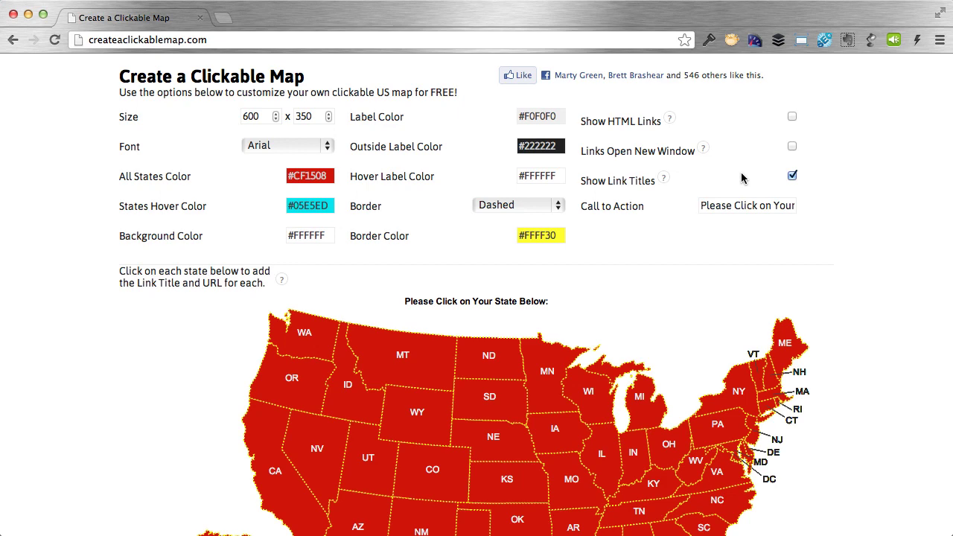
pyautogui.scroll(-2, 883, 279)
pyautogui.scroll(-1, 883, 279)
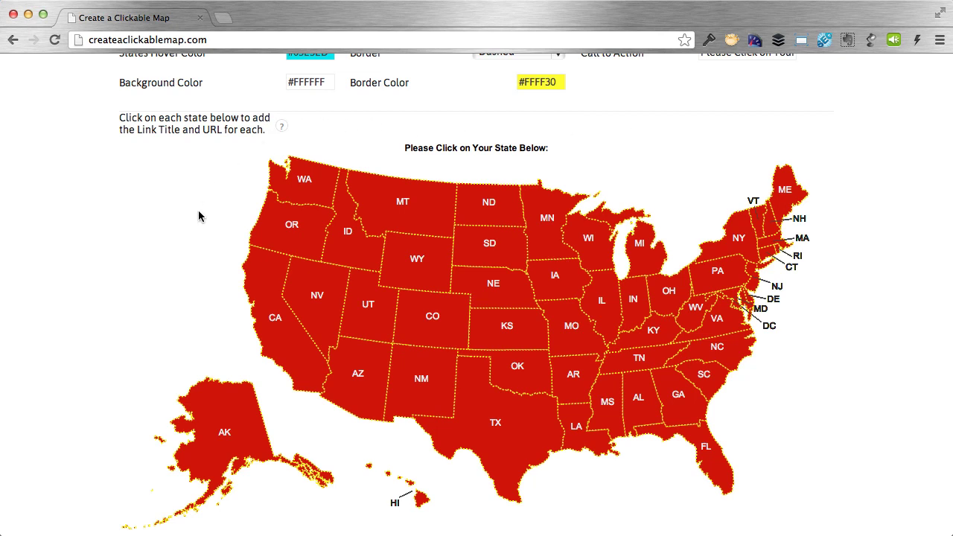
pyautogui.click(290, 351)
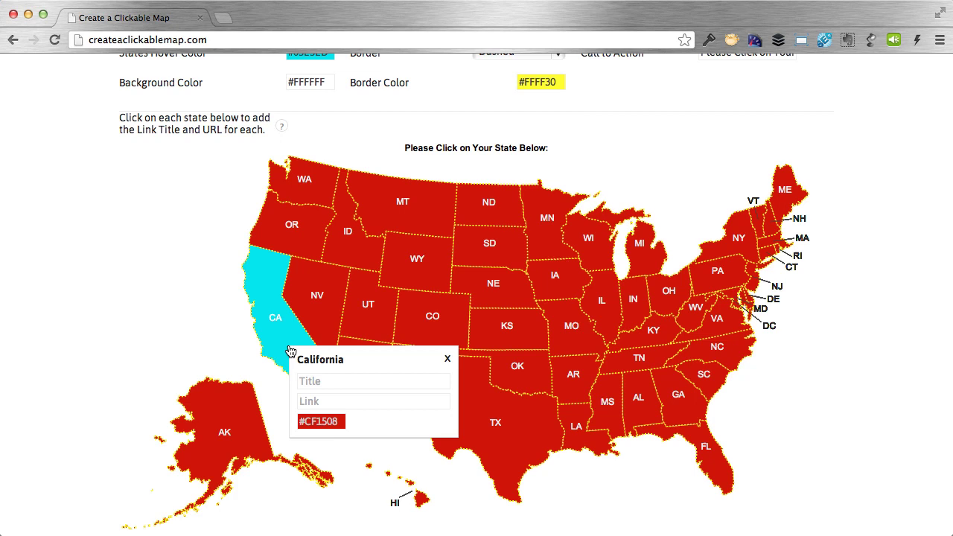
pyautogui.click(333, 383)
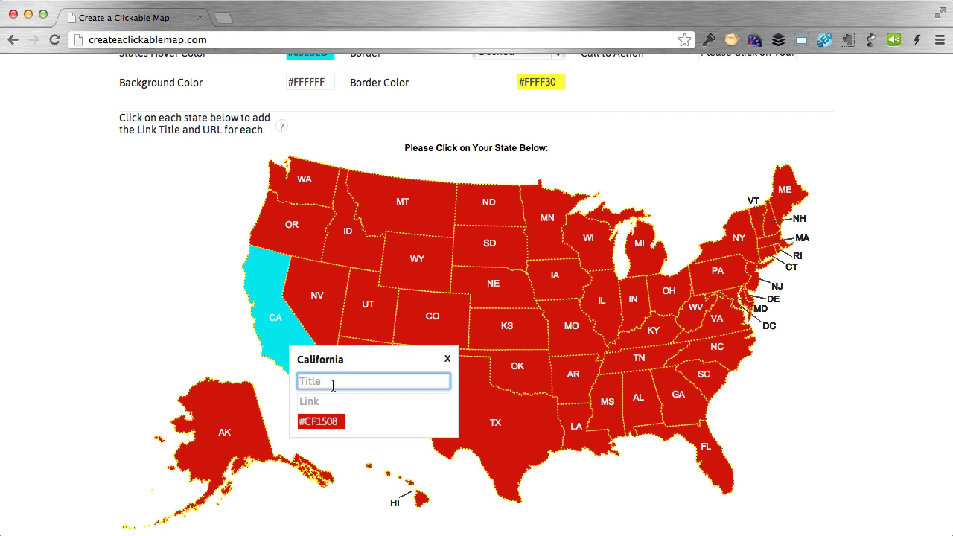
pyautogui.write('California Pet Supply')
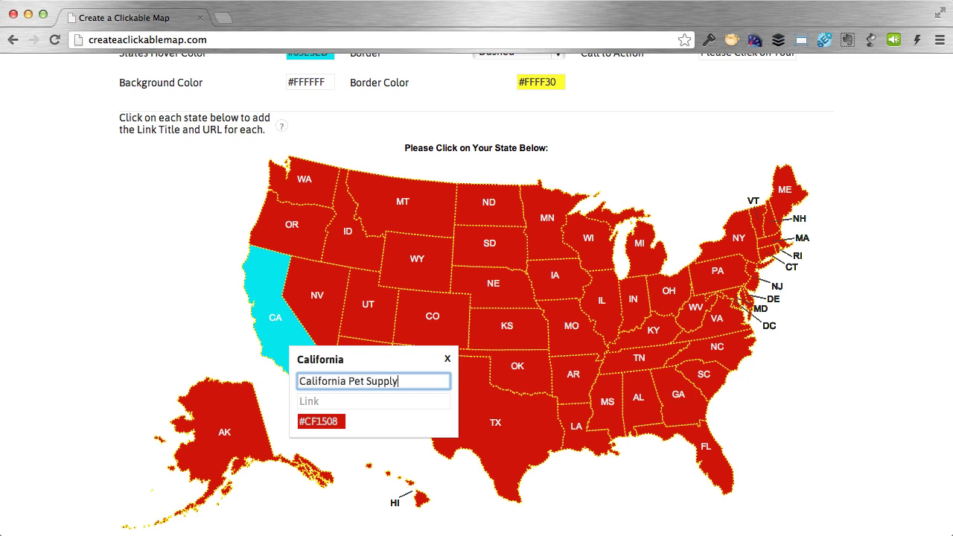
pyautogui.click(380, 401)
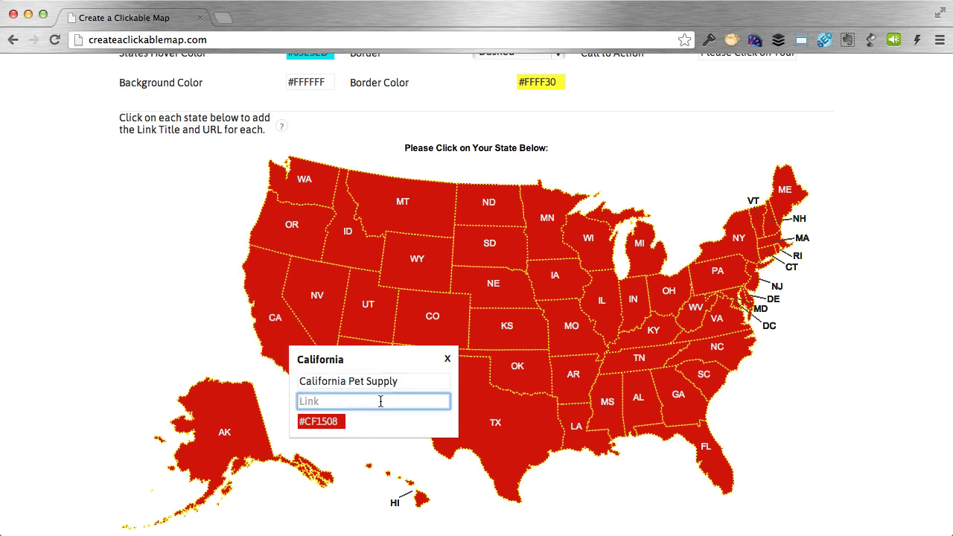
pyautogui.write('http://www.california li')
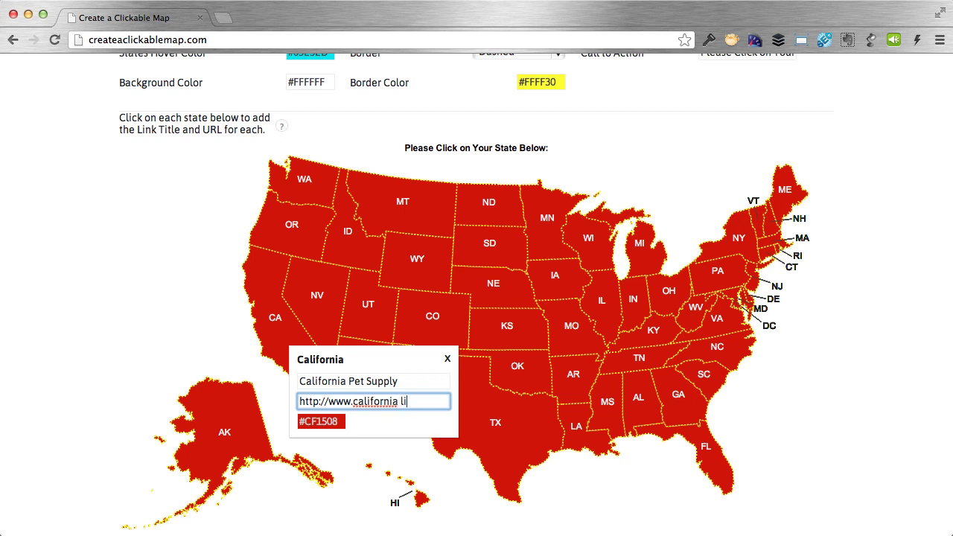
pyautogui.press('BackSpace')
pyautogui.write('.com')
# Colour California bright cyan #08FFEF
pyautogui.click(336, 423)
pyautogui.click(383, 445)
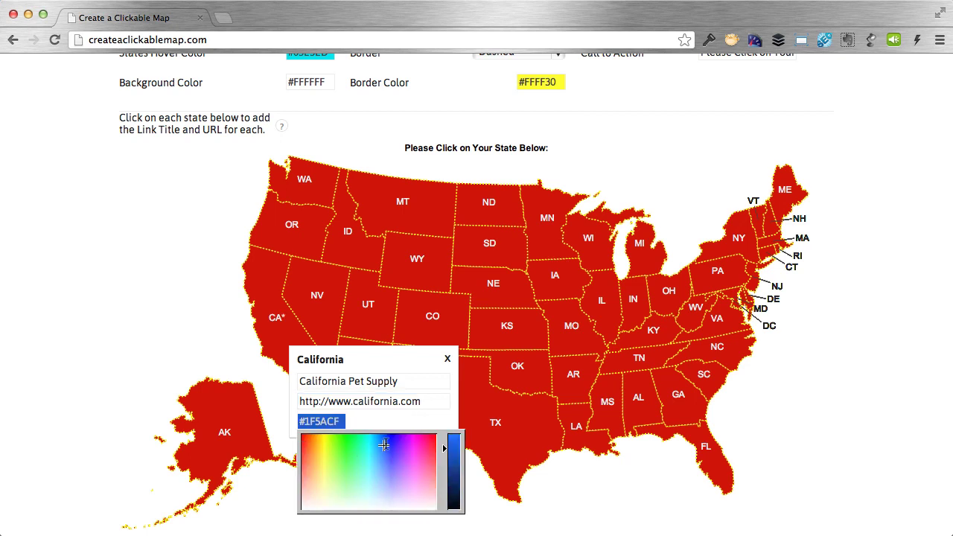
pyautogui.moveTo(384, 444); pyautogui.dragTo(368, 437)
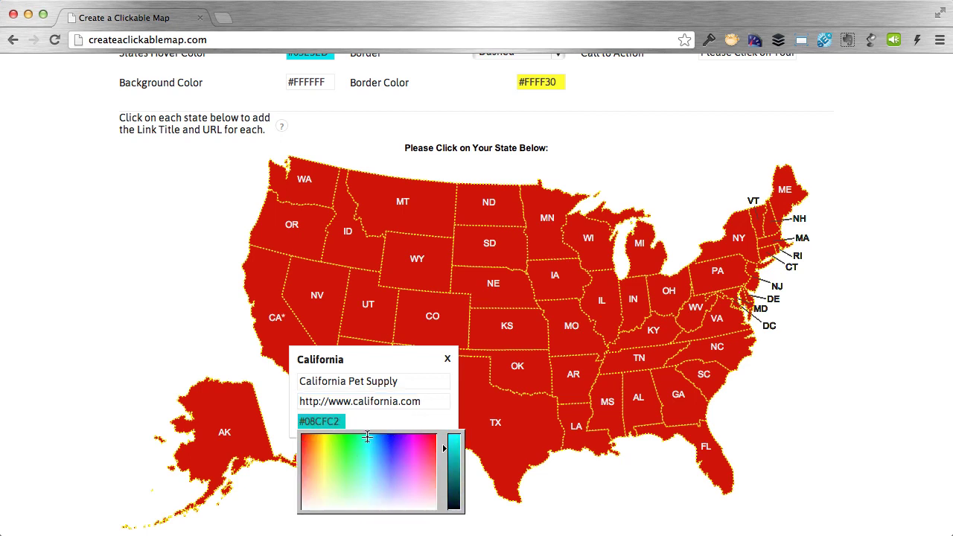
pyautogui.moveTo(444, 451); pyautogui.dragTo(445, 433)
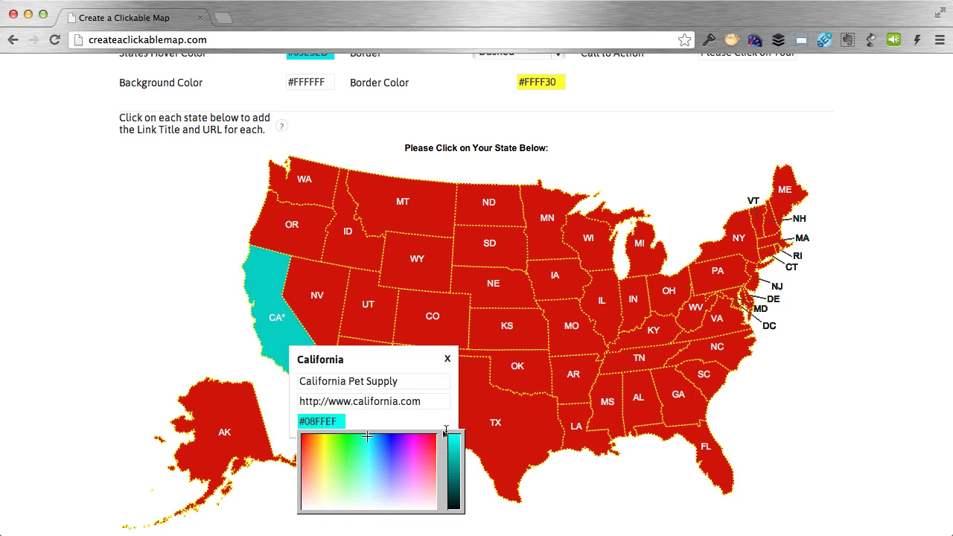
# Close California's settings popup and scroll to check cyan California on the red map
pyautogui.click(448, 363)
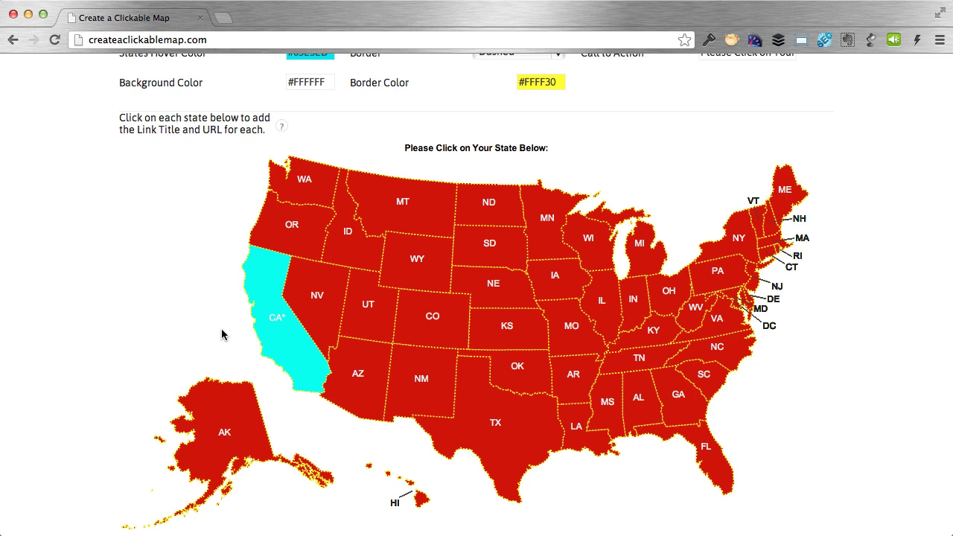
pyautogui.scroll(-2, 221, 334)
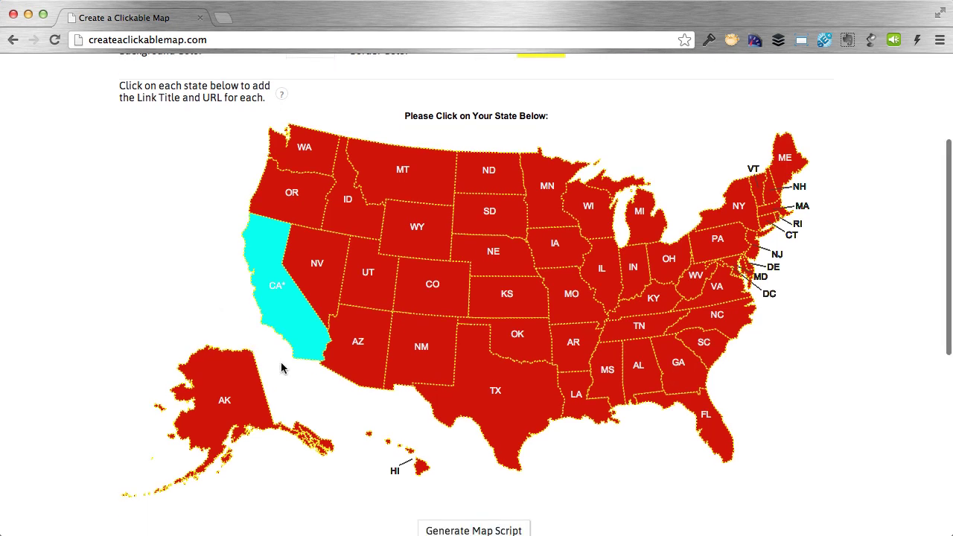
pyautogui.scroll(-2, 281, 367)
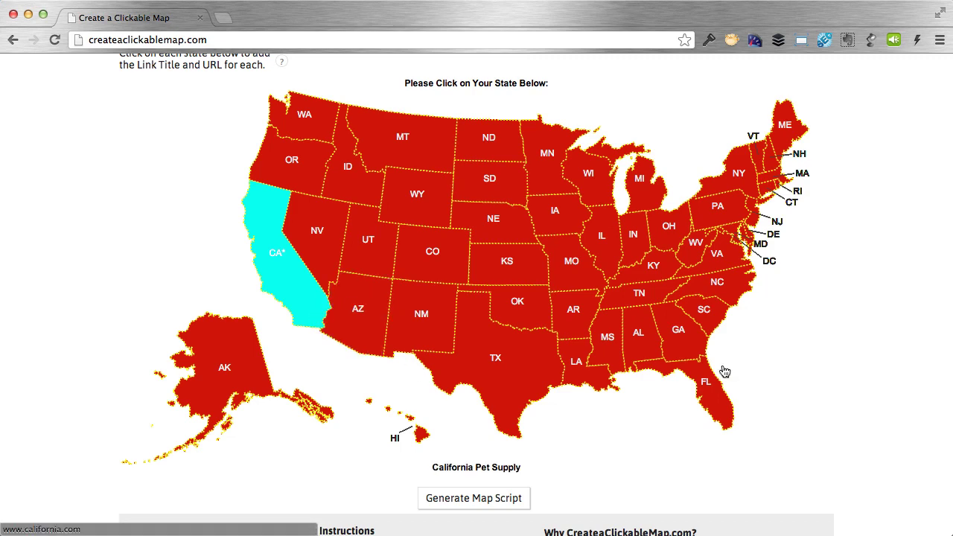
pyautogui.scroll(3, 804, 380)
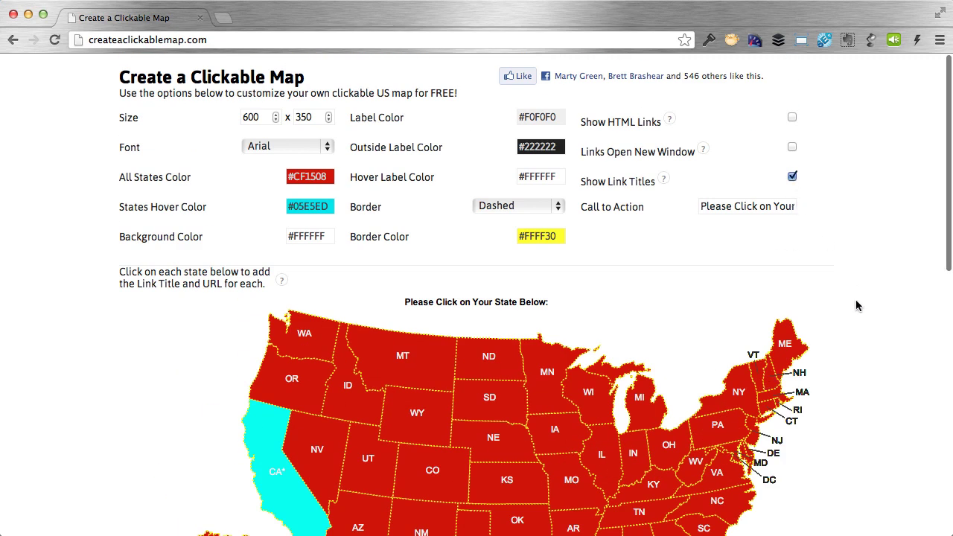
pyautogui.scroll(-3, 859, 321)
pyautogui.scroll(-1, 859, 339)
pyautogui.scroll(3, 872, 411)
# Replace the Call to Action text with 'Where do you live?' and review the map
pyautogui.moveTo(414, 307); pyautogui.dragTo(405, 298)
pyautogui.click(397, 298)
pyautogui.click(745, 208)
pyautogui.press('super+a')
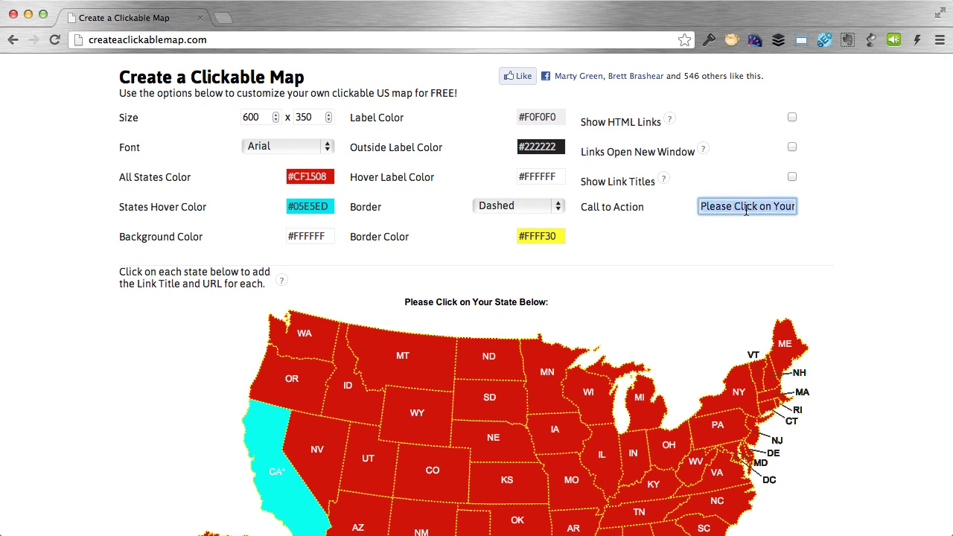
pyautogui.write('Wher')
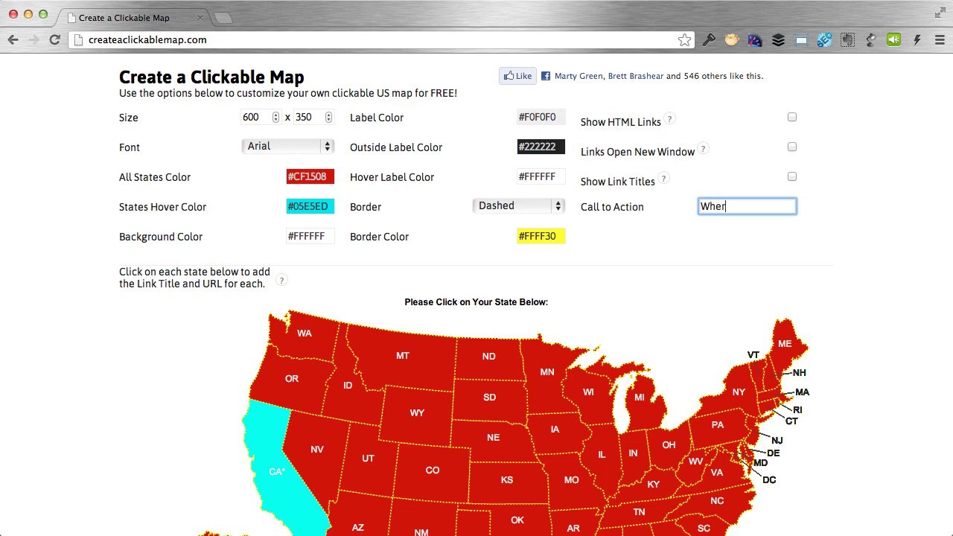
pyautogui.write('e do you live?')
pyautogui.click(754, 286)
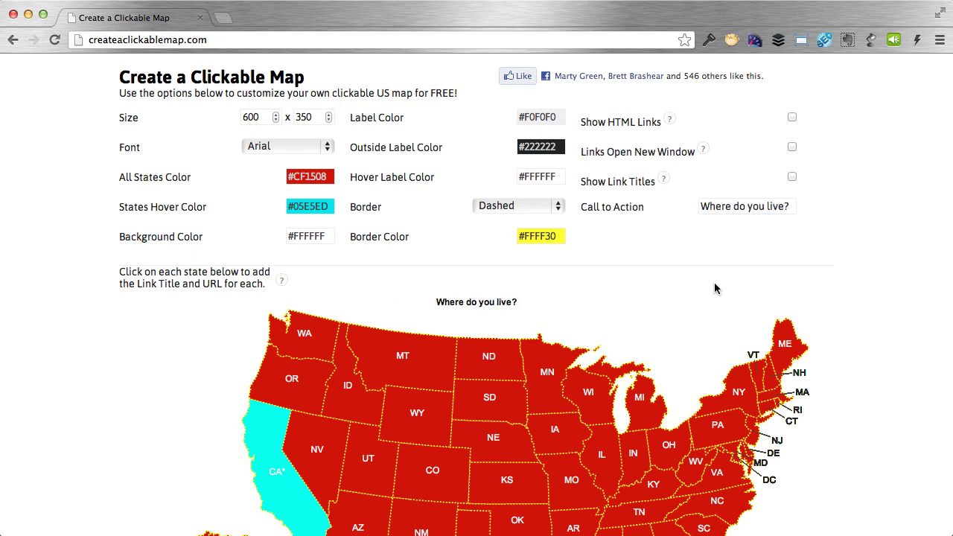
pyautogui.scroll(-3, 898, 324)
pyautogui.scroll(-5, 918, 385)
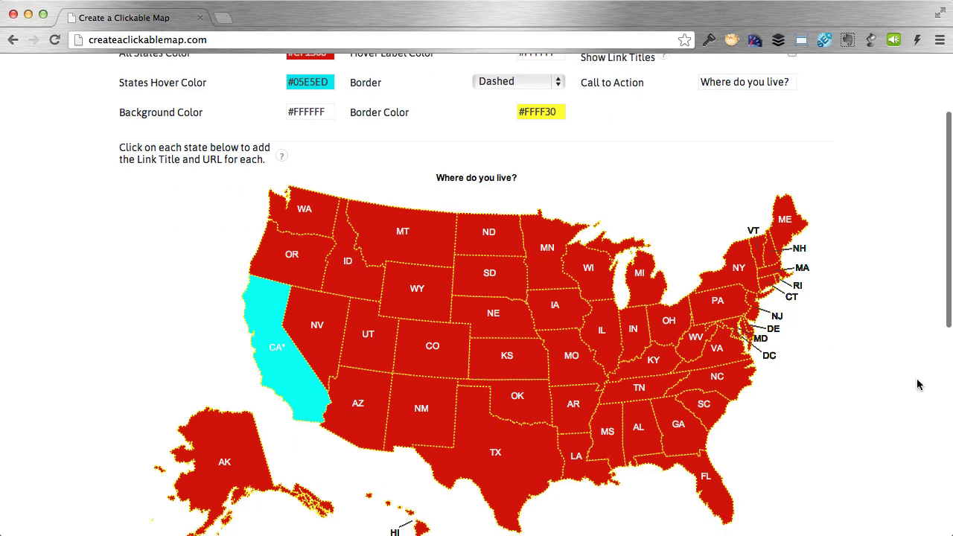
pyautogui.scroll(4, 919, 384)
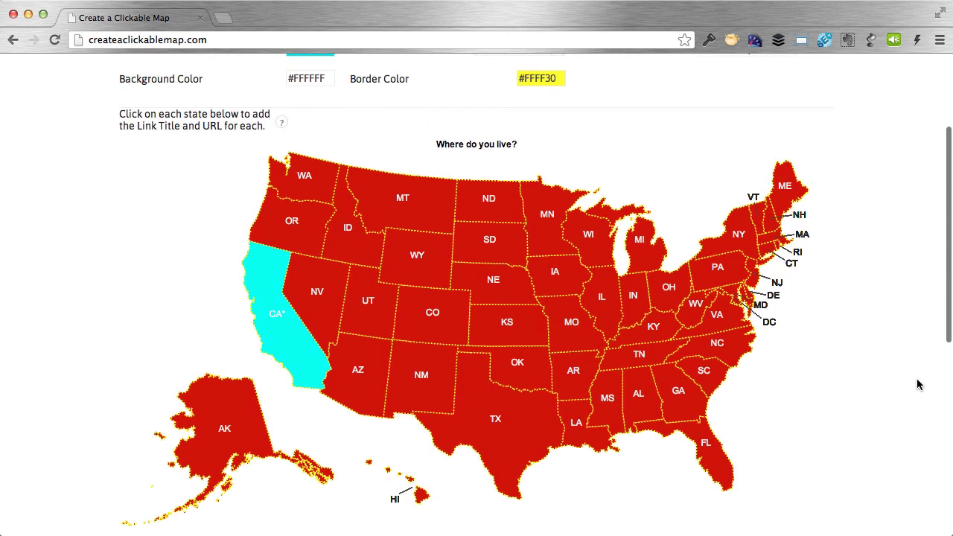
pyautogui.scroll(-3, 909, 386)
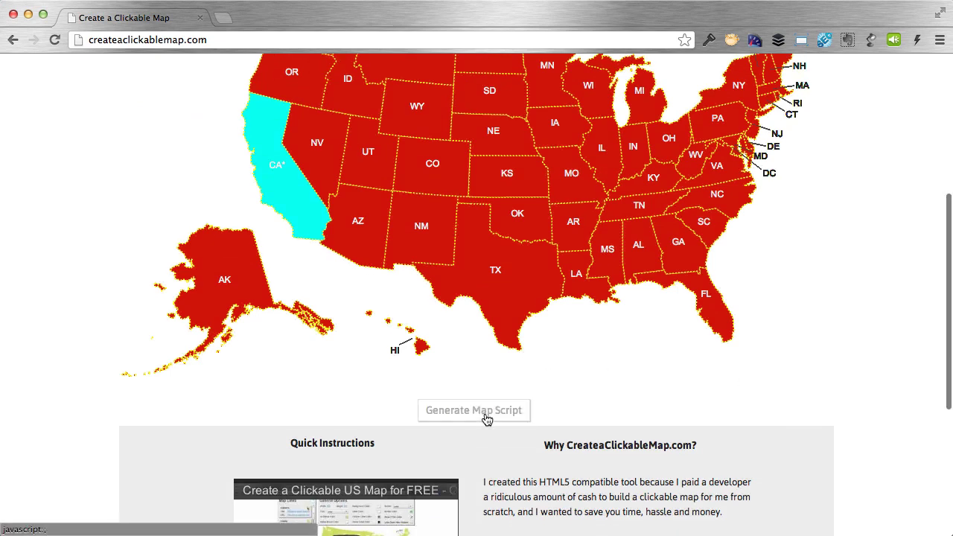
# Generate the map script, bringing up the one-time $9.99 save-map offer
pyautogui.click(486, 411)
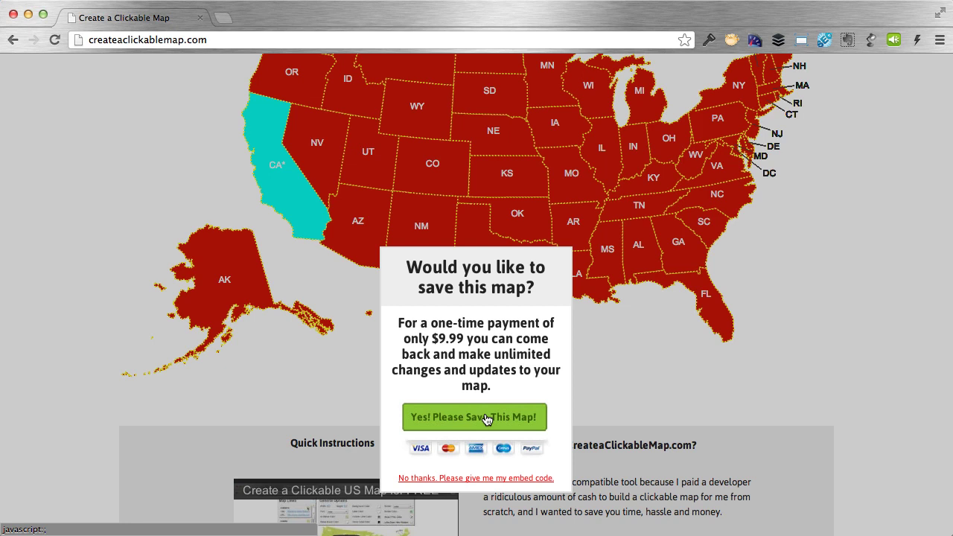
pyautogui.click(488, 418)
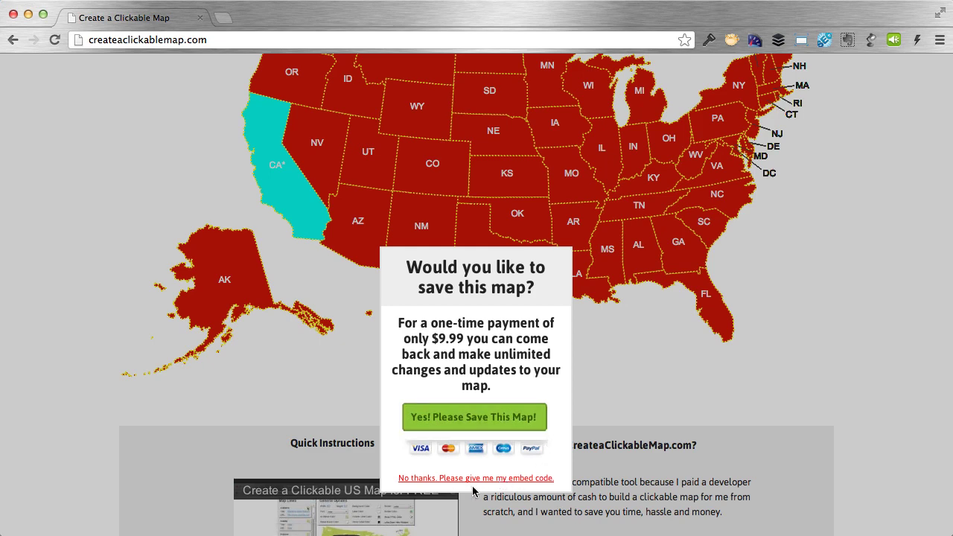
pyautogui.click(430, 481)
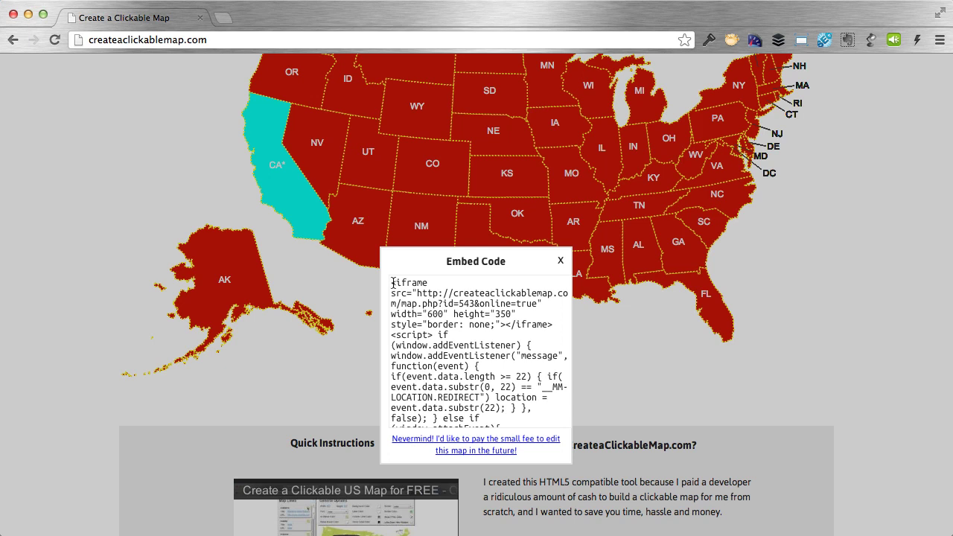
pyautogui.moveTo(393, 284); pyautogui.dragTo(514, 439)
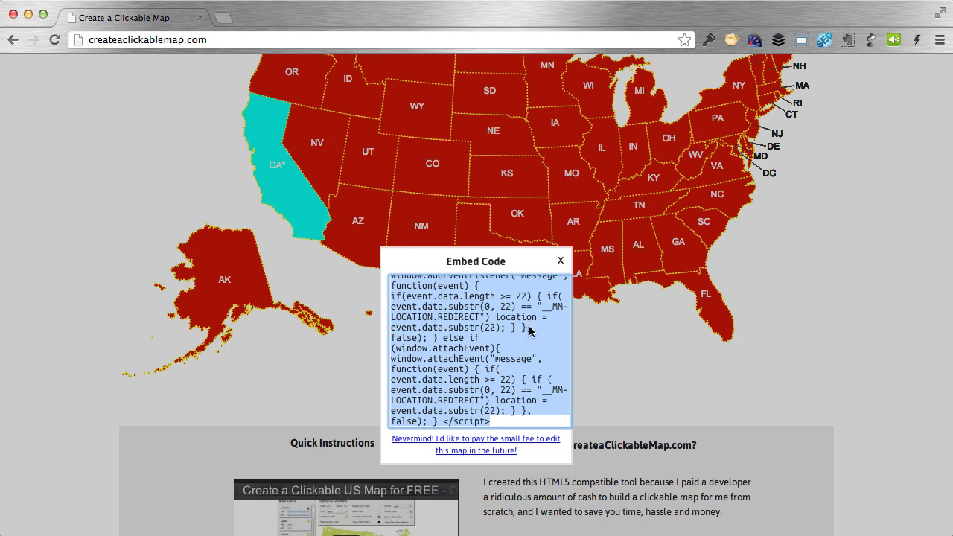
pyautogui.click(484, 440)
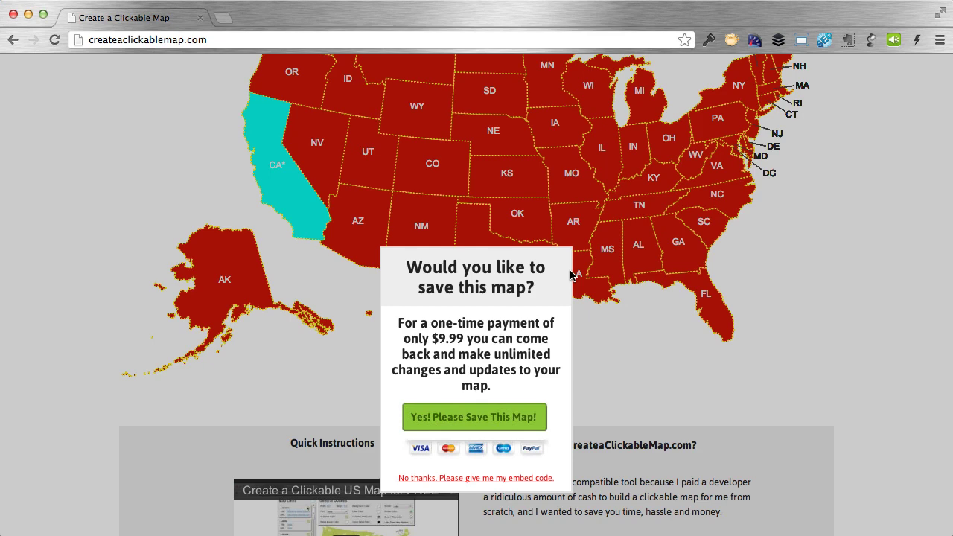
# Decline the $9.99 save for the free embed code, then close it to view the finished map
pyautogui.click(523, 479)
pyautogui.click(560, 261)
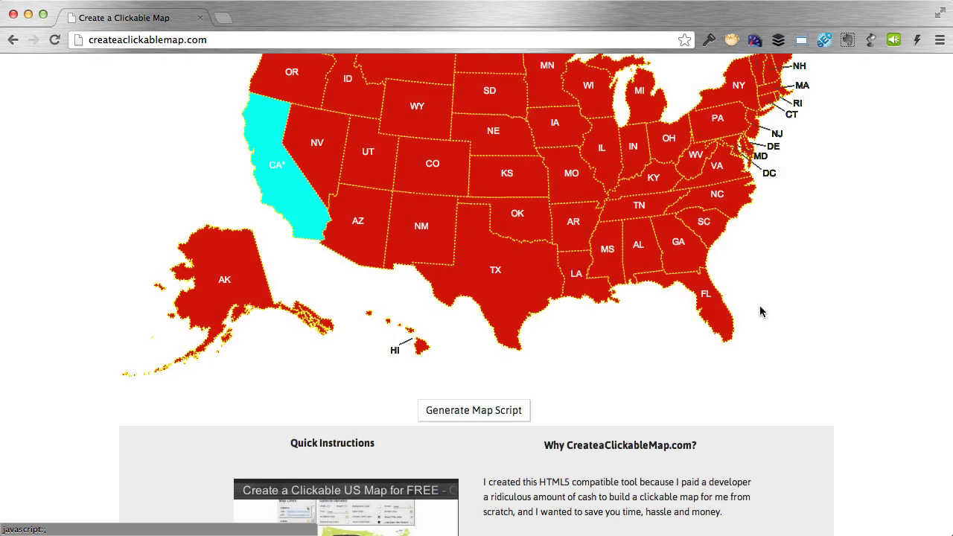
pyautogui.scroll(5, 792, 323)
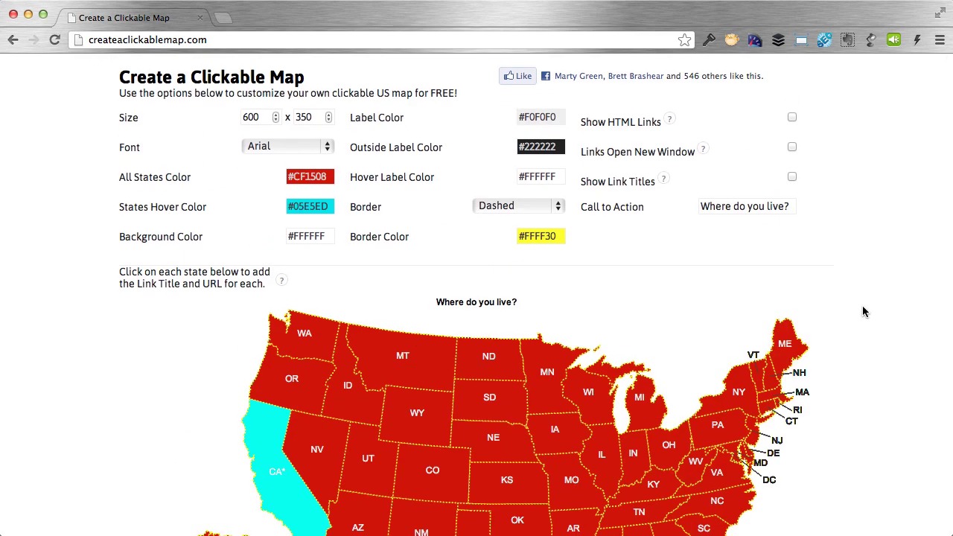
pyautogui.scroll(-5, 864, 311)
pyautogui.scroll(5, 864, 311)
pyautogui.scroll(-5, 920, 179)
pyautogui.scroll(2, 920, 179)
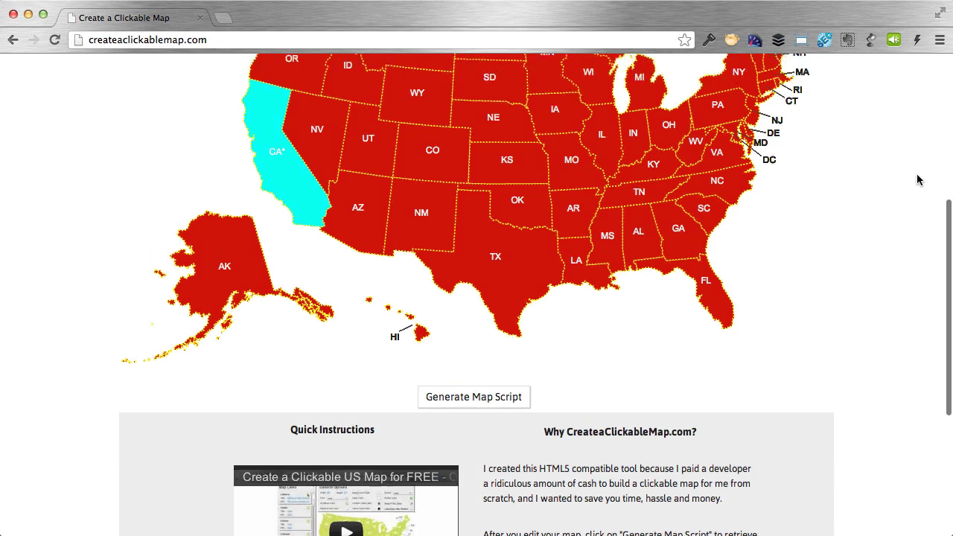
pyautogui.scroll(3, 920, 179)
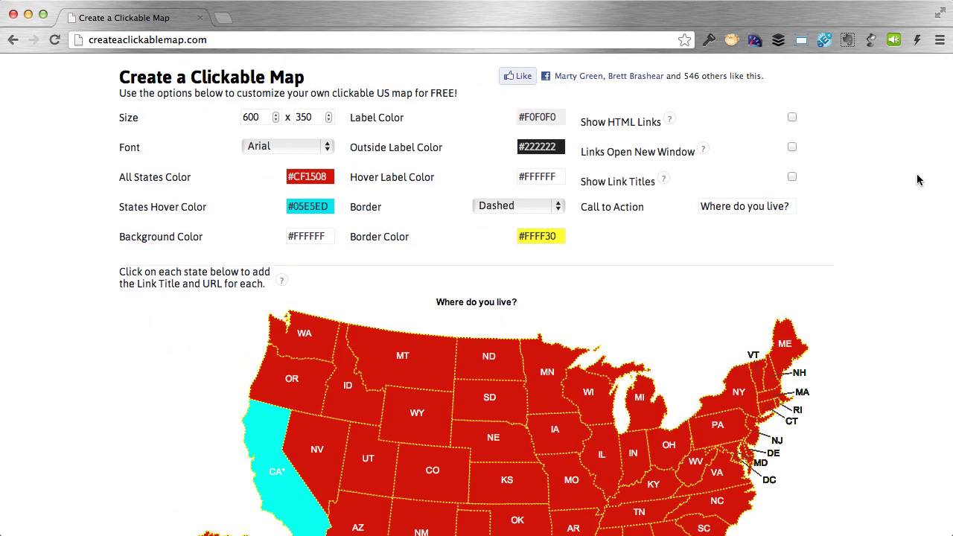